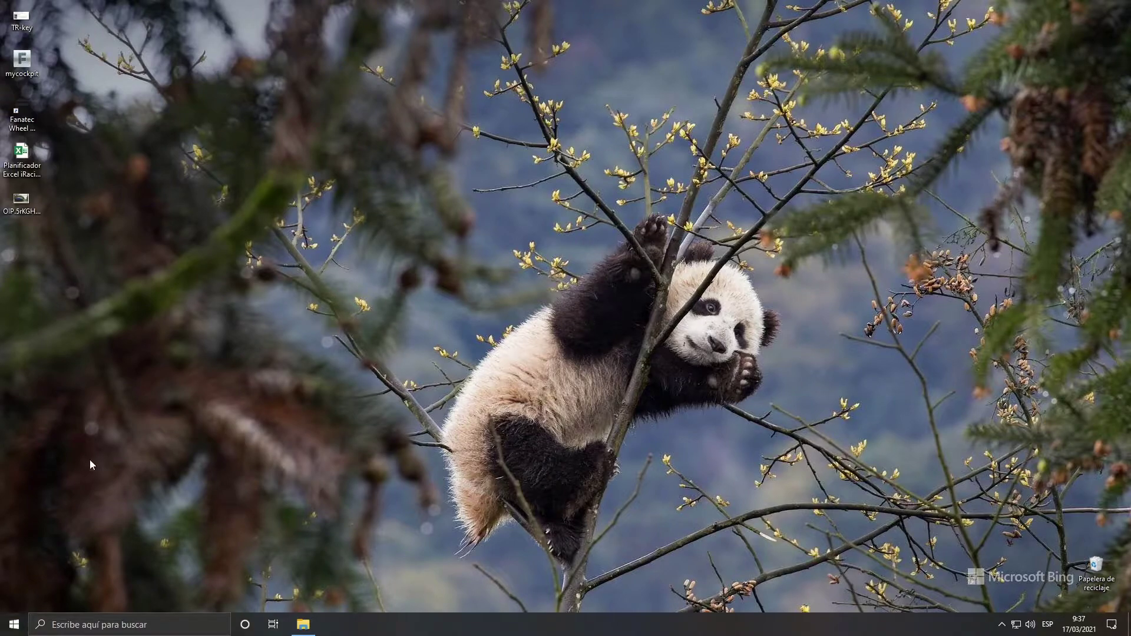
Step: Launch the iRacing companion programs together, and close the Twitch Studio and iRacing windows
left_click(15, 624)
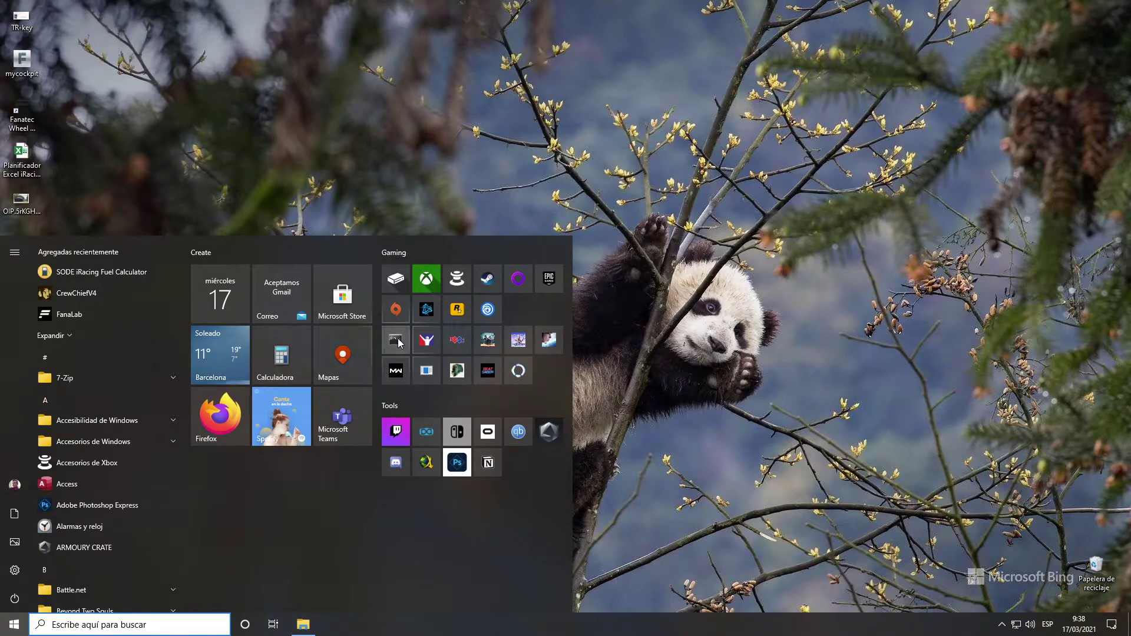
left_click(398, 342)
left_click(505, 384)
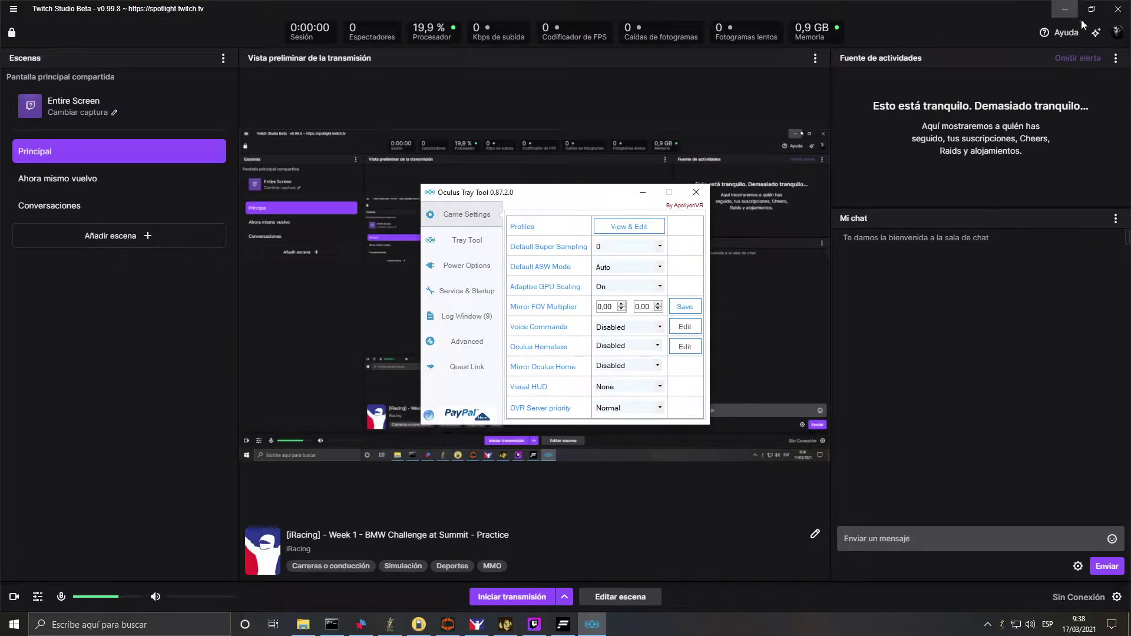
left_click(1116, 16)
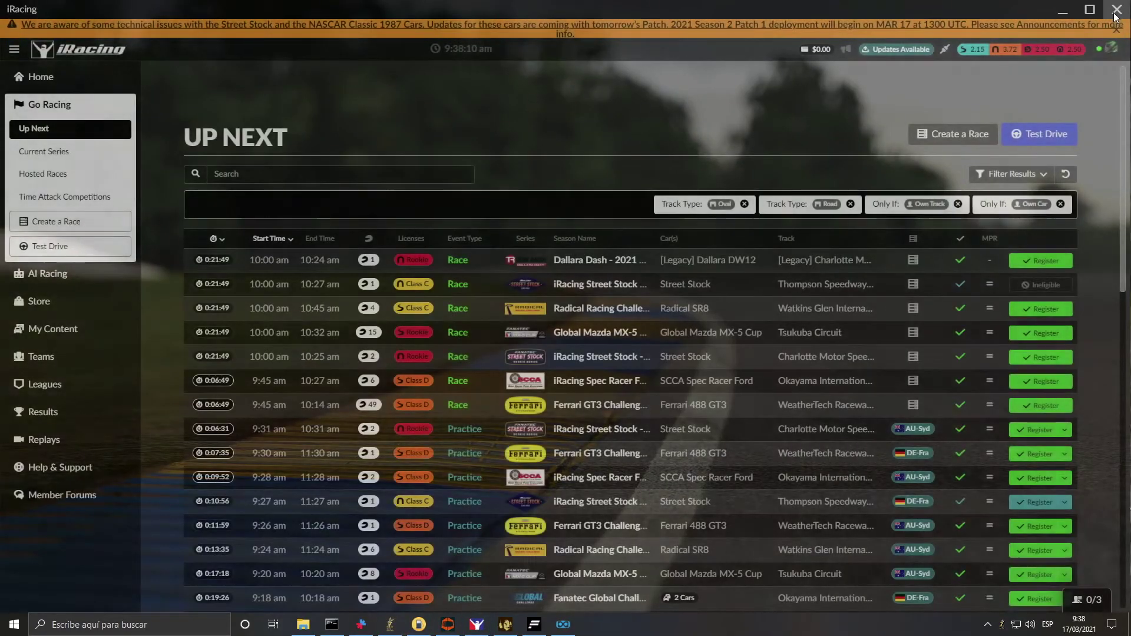
left_click(1115, 12)
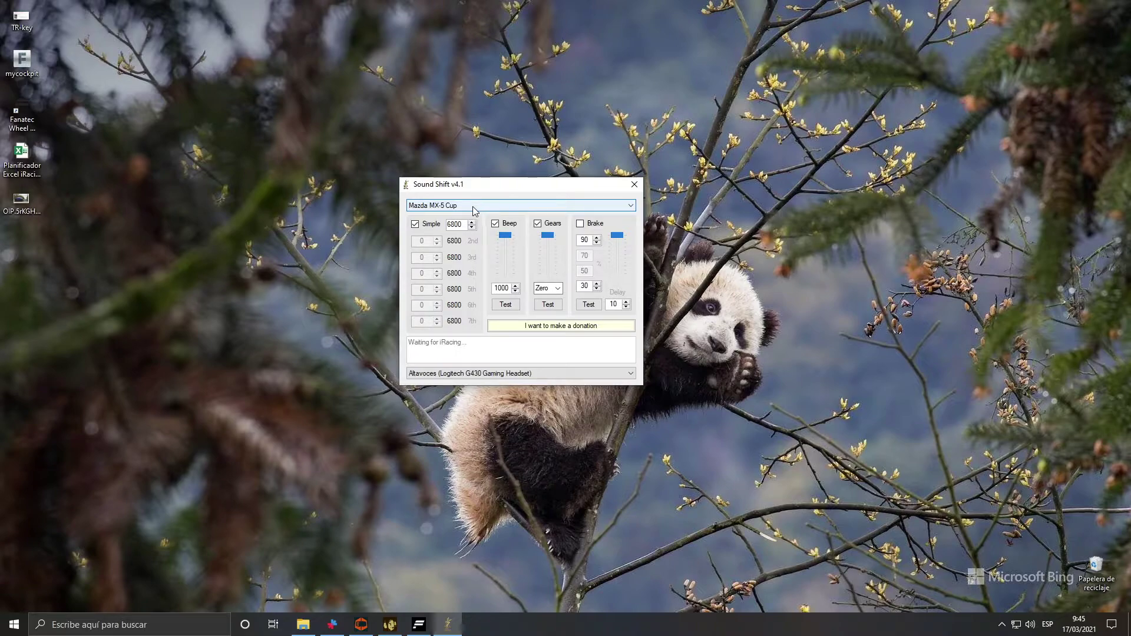
Step: In Sound Shift, highlight the Simple shift RPM for the Mazda MX-5 Cup and test the shift beep
left_click_drag(470, 226, 426, 225)
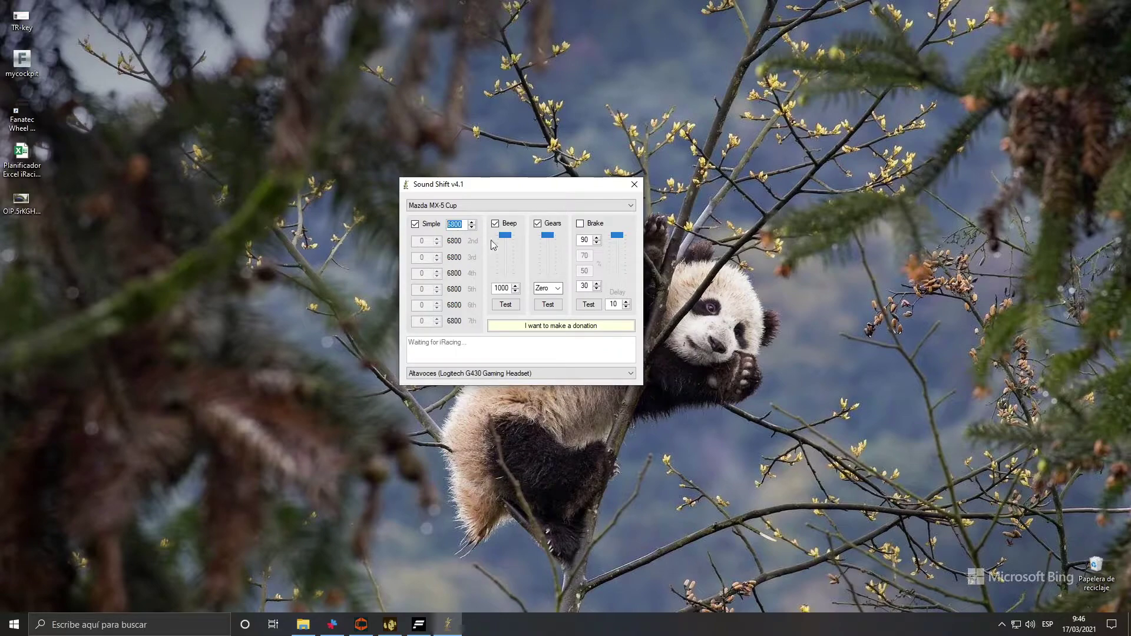
left_click(506, 306)
double_click(455, 224)
left_click(510, 307)
Step: Test the spoken Gears sound and look through its option list
left_click(554, 306)
left_click(557, 289)
left_click(545, 317)
left_click(558, 289)
left_click(544, 295)
Step: Look through the supported cars, choose Mazda MX-5 Cup and highlight its Simple shift RPM
left_click(507, 204)
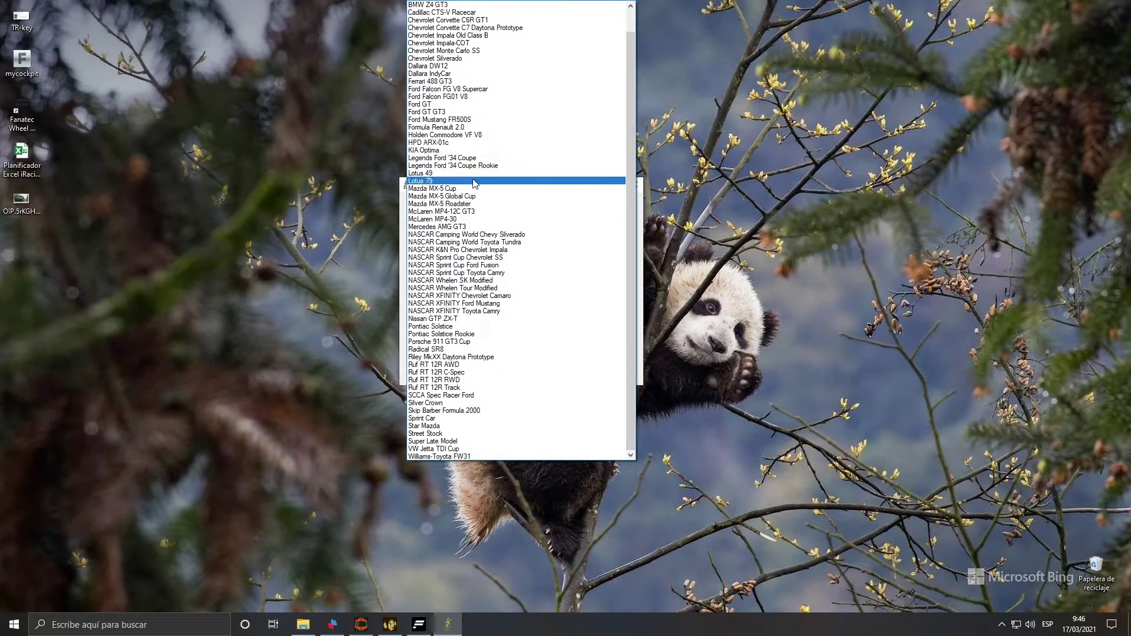
left_click(649, 230)
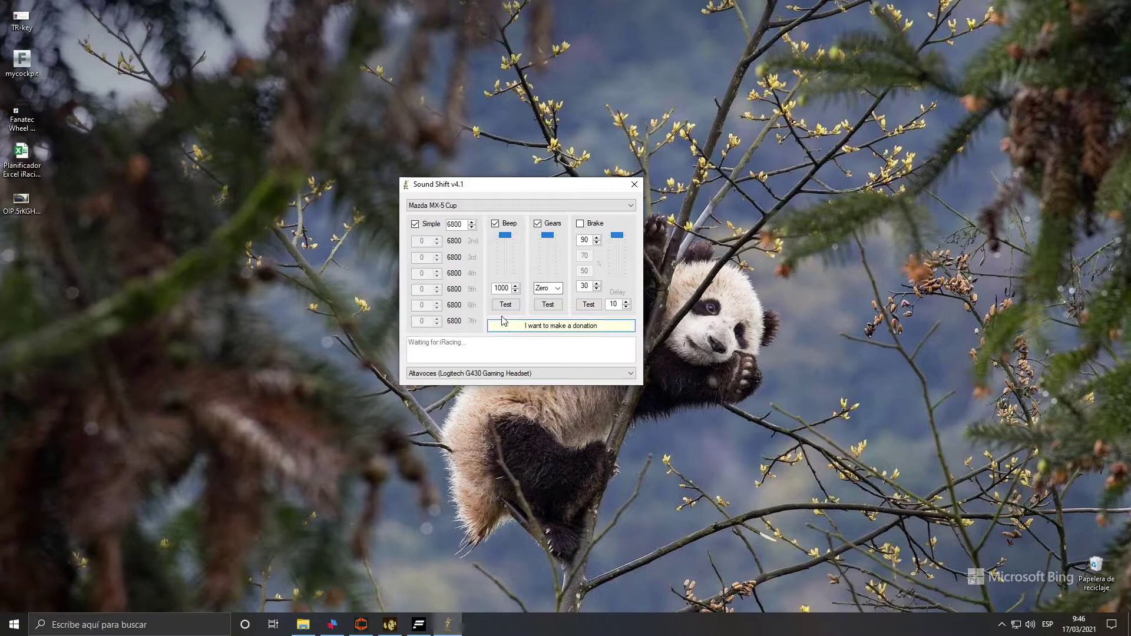
left_click(499, 204)
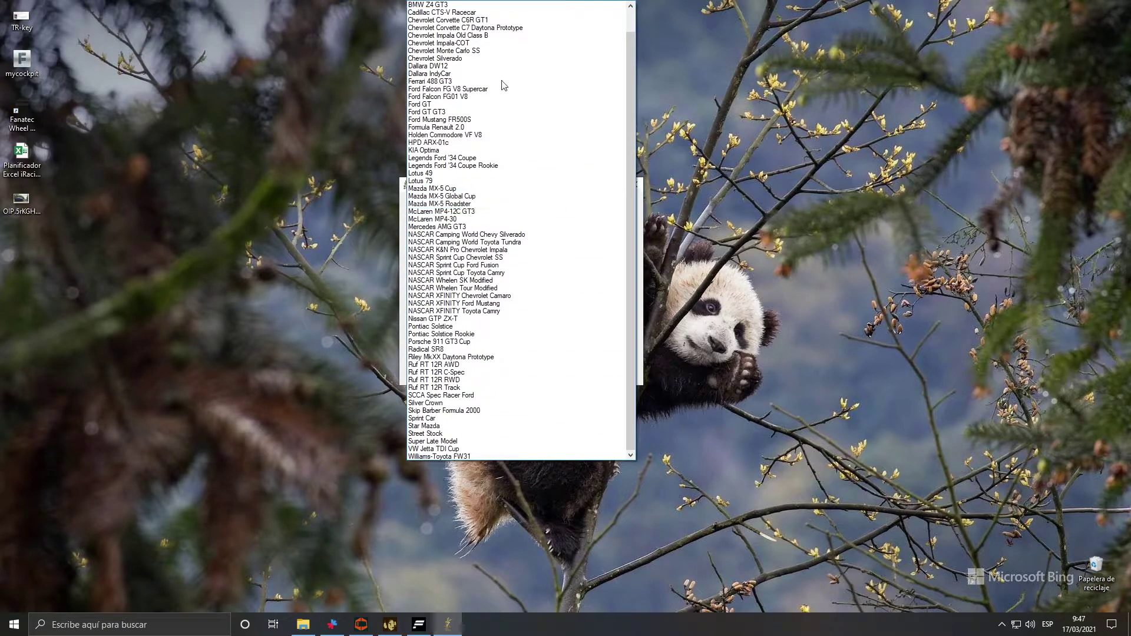
left_click(447, 188)
double_click(454, 224)
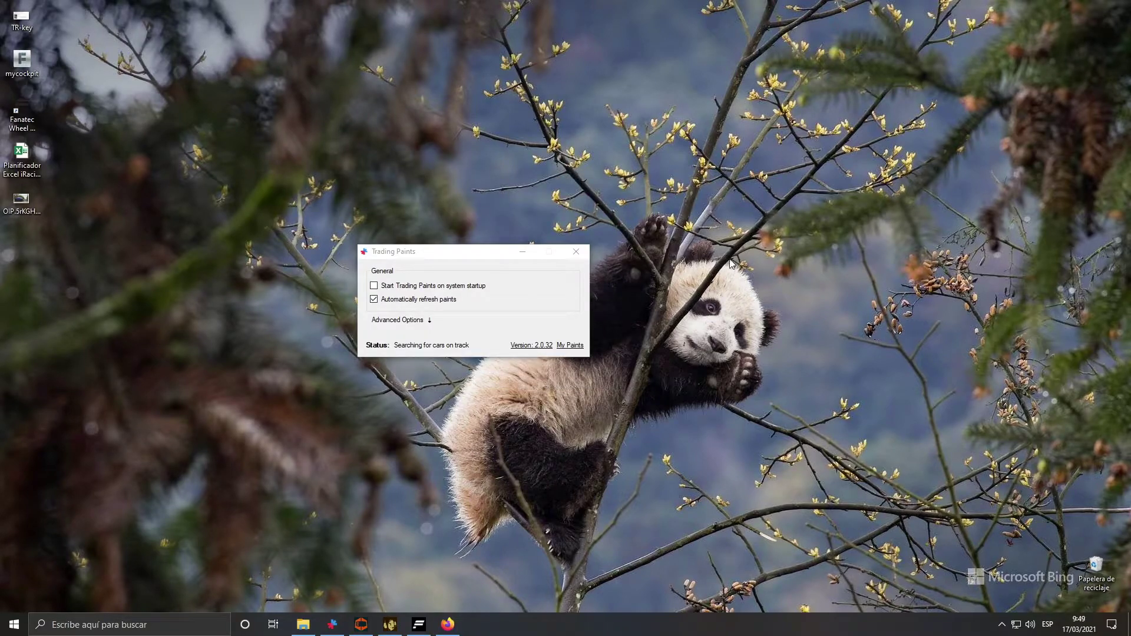
Step: Reposition the Trading Paints client, switch to Firefox and examine the liveries in the Trading Paints Showroom
left_click_drag(459, 253, 494, 236)
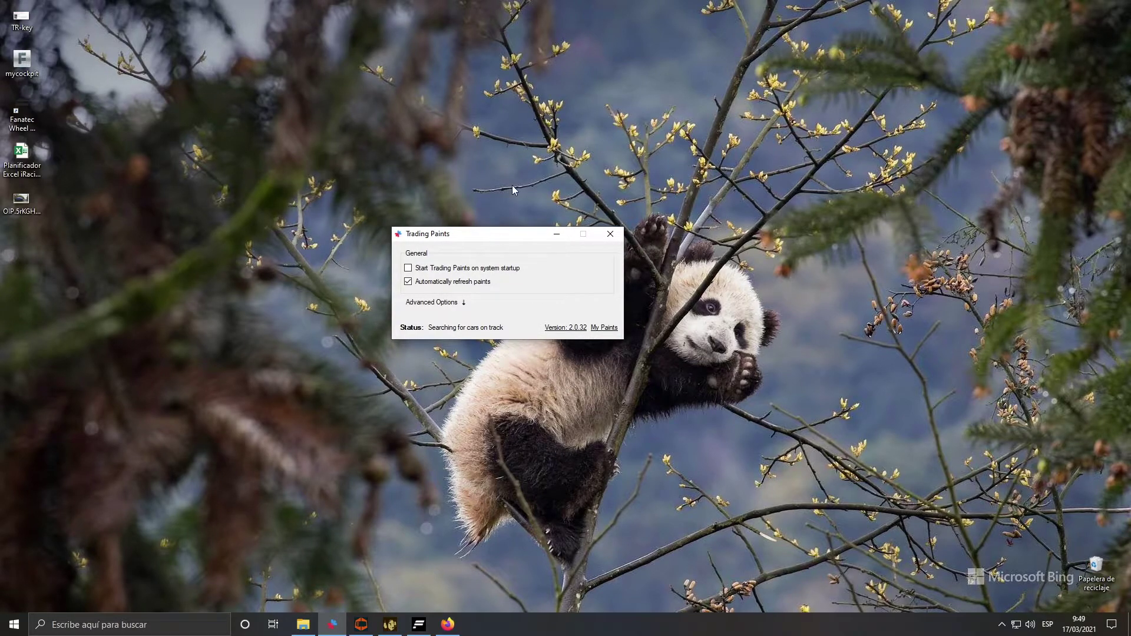
left_click_drag(522, 239, 479, 245)
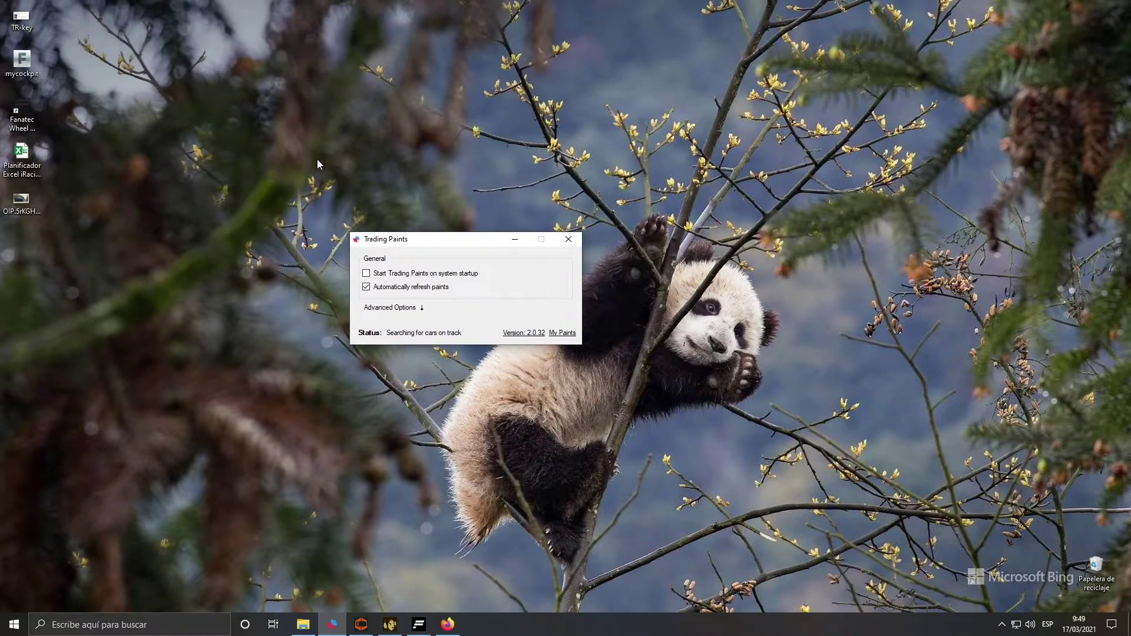
left_click(447, 625)
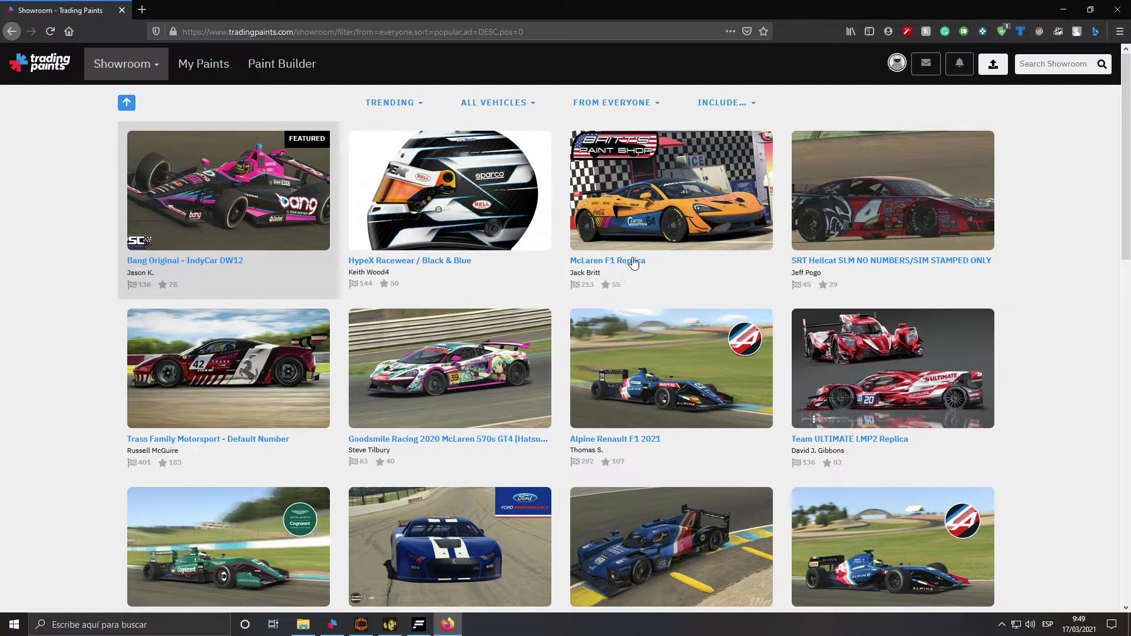
scroll(1088, 298, "down", 1)
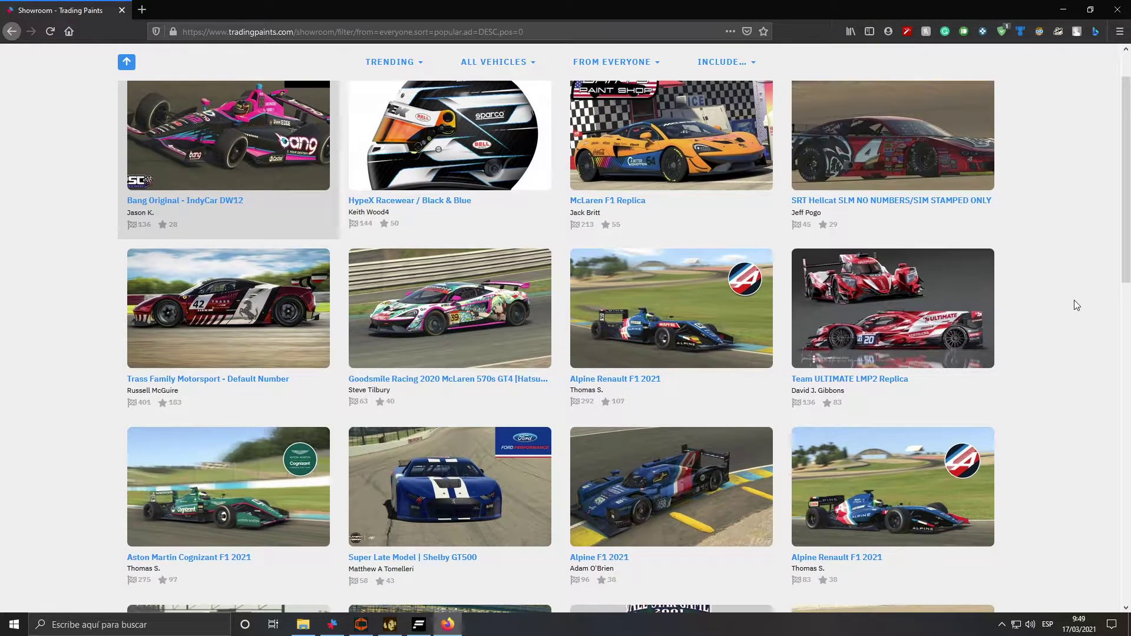
scroll(1073, 300, "down", 1)
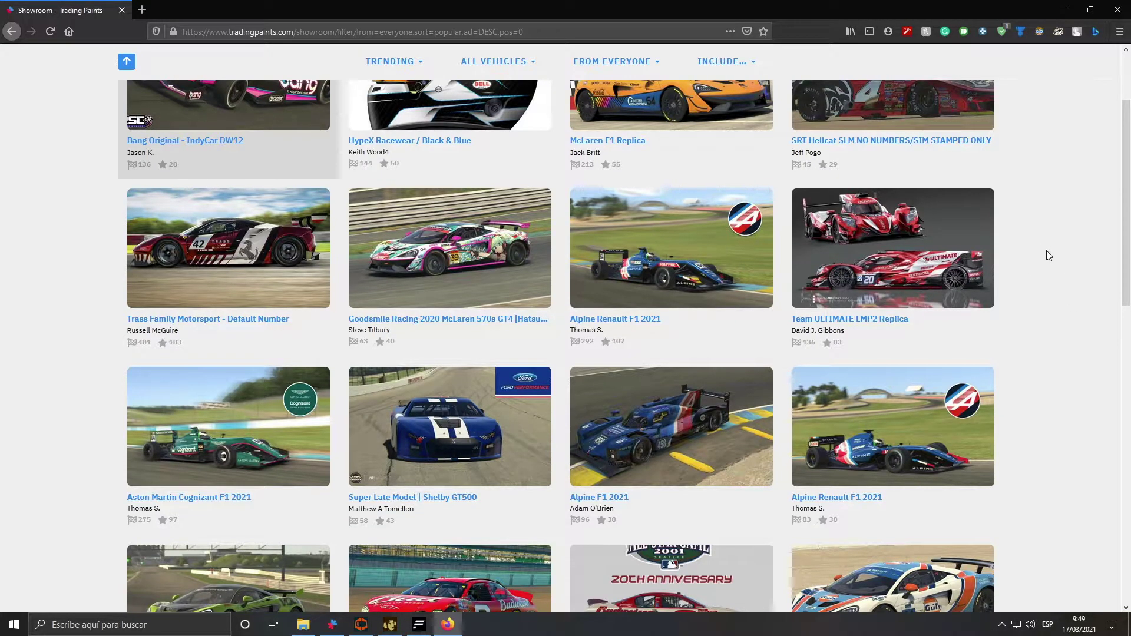
scroll(1054, 241, "up", 2)
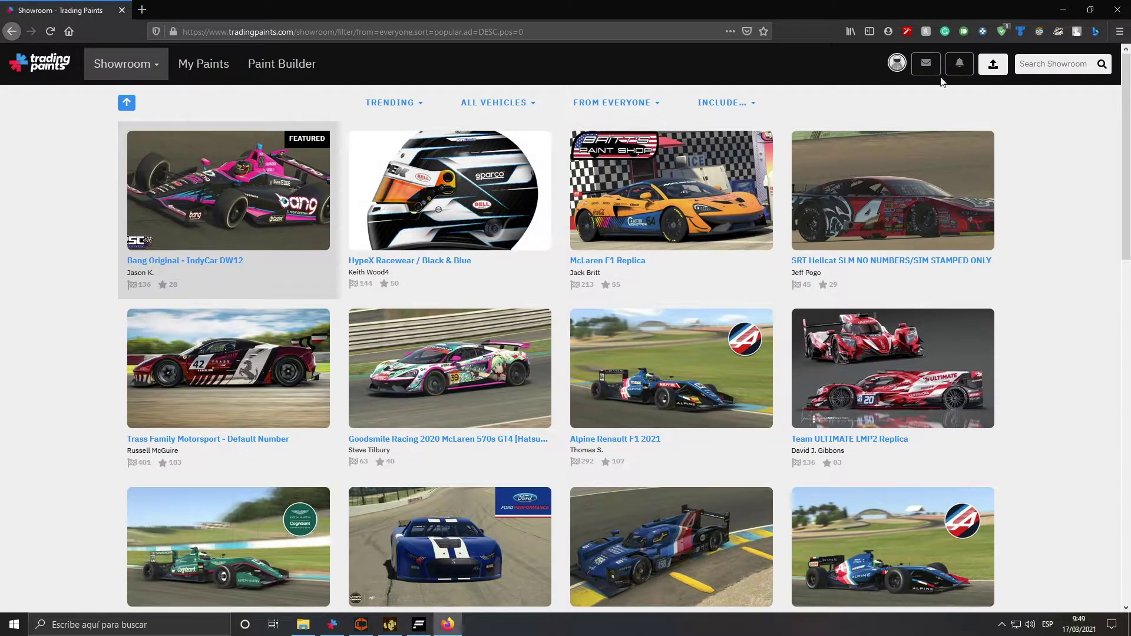
scroll(923, 184, "down", 1)
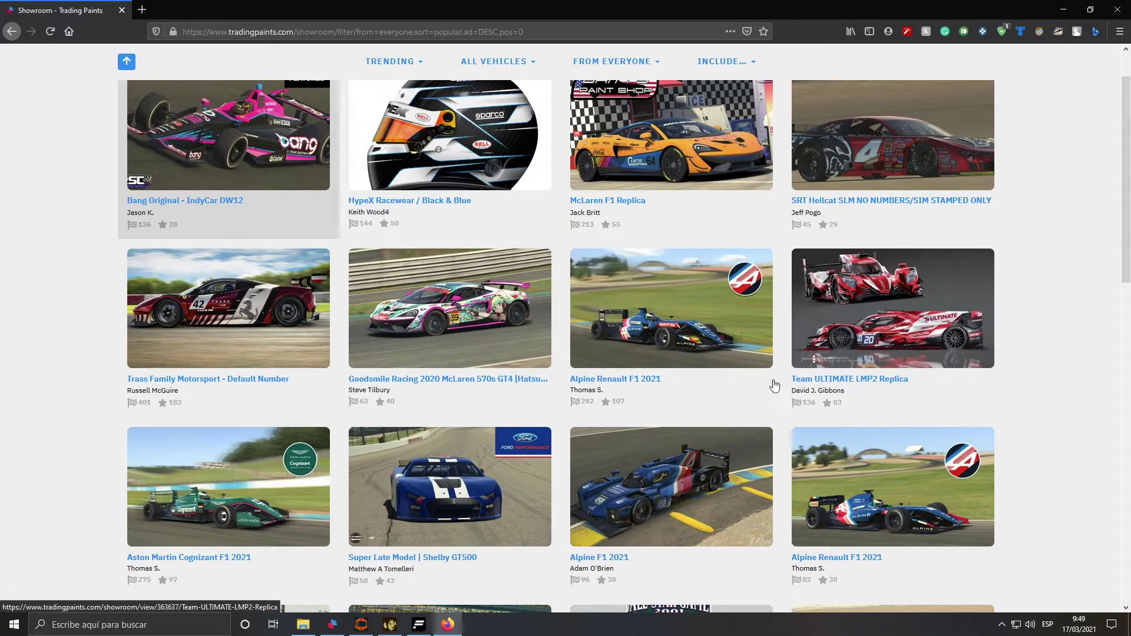
scroll(1034, 306, "up", 1)
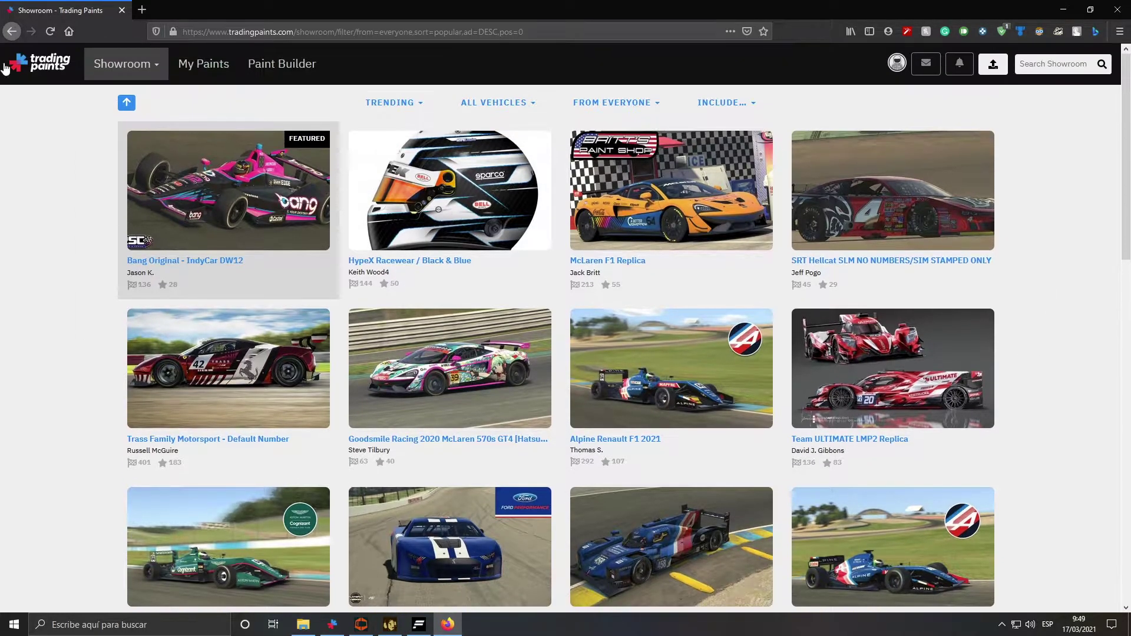
Step: View the BMW M4 GT4 paint preview in My Paints, and bring the Trading Paints client over the browser
left_click(201, 65)
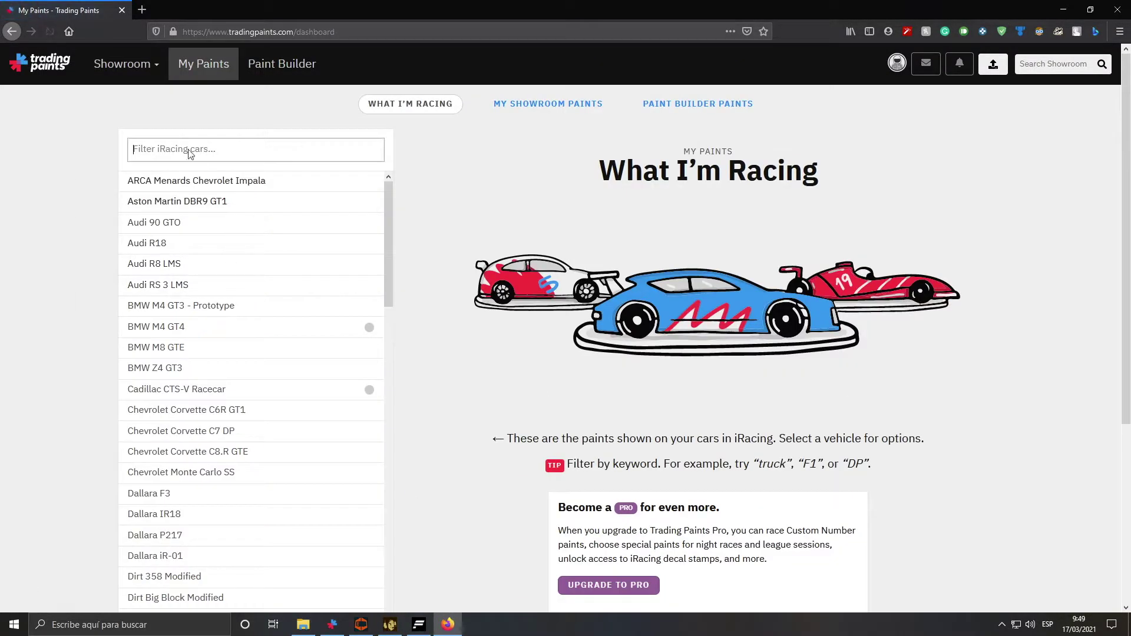
left_click(222, 332)
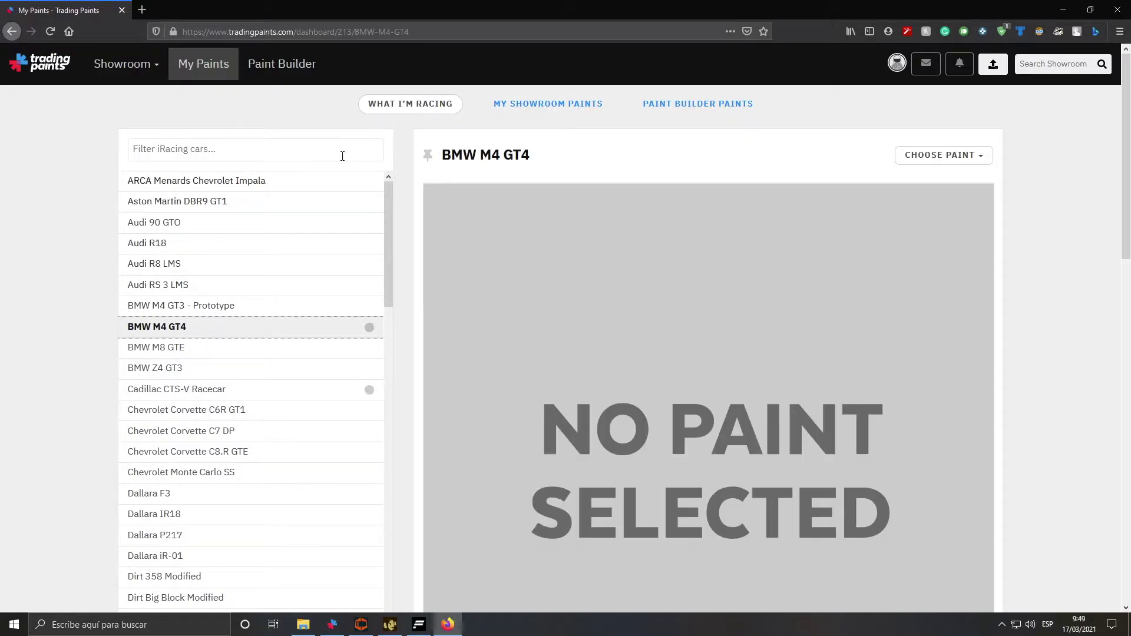
scroll(705, 504, "down", 2)
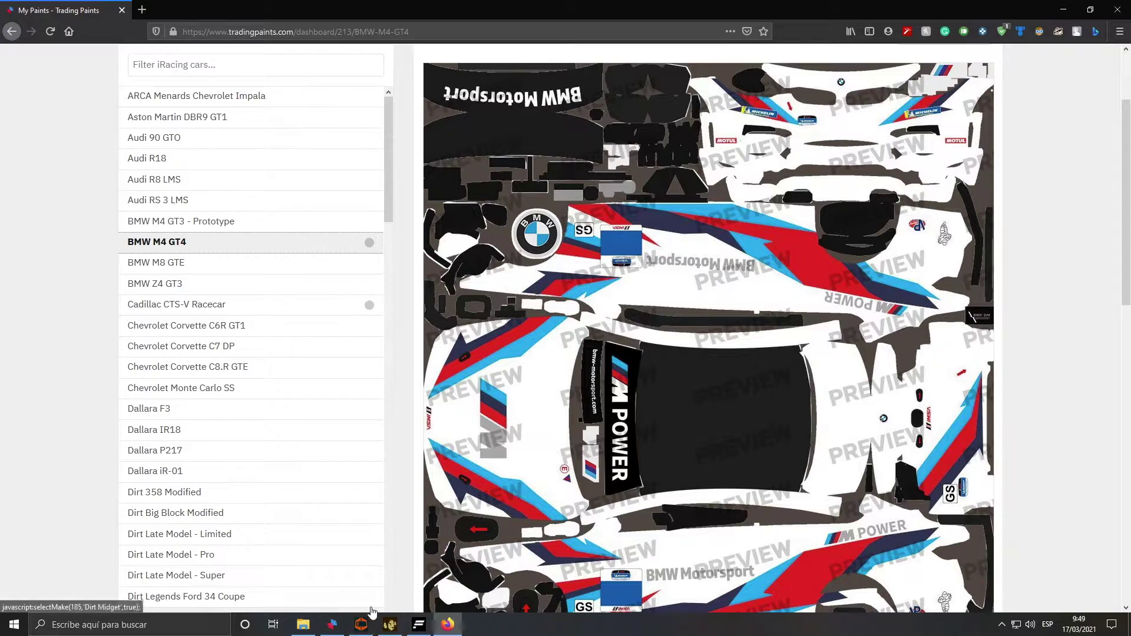
left_click(332, 624)
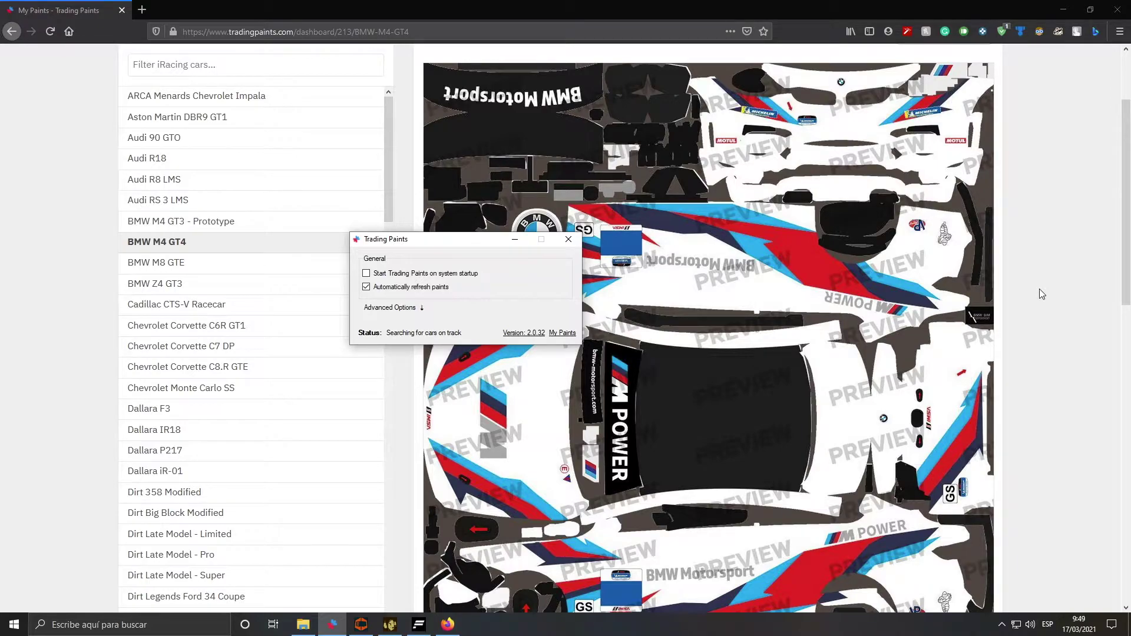
left_click_drag(478, 242, 306, 288)
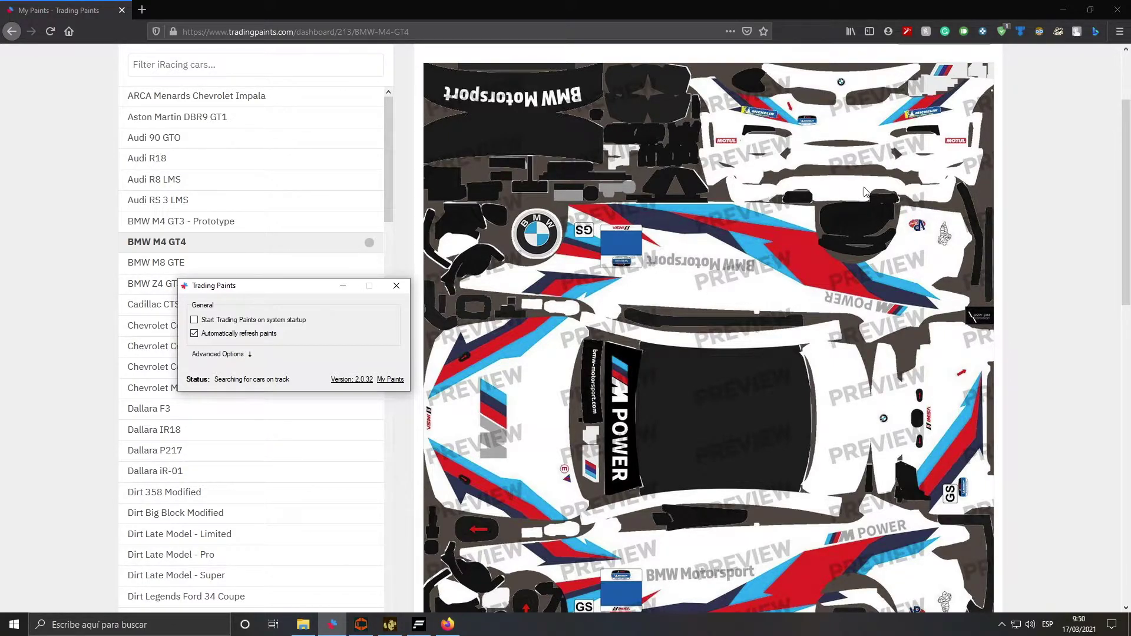
Step: Return to the Showroom's Trending paints and look through the car liveries on offer
scroll(247, 91, "up", 3)
left_click(142, 65)
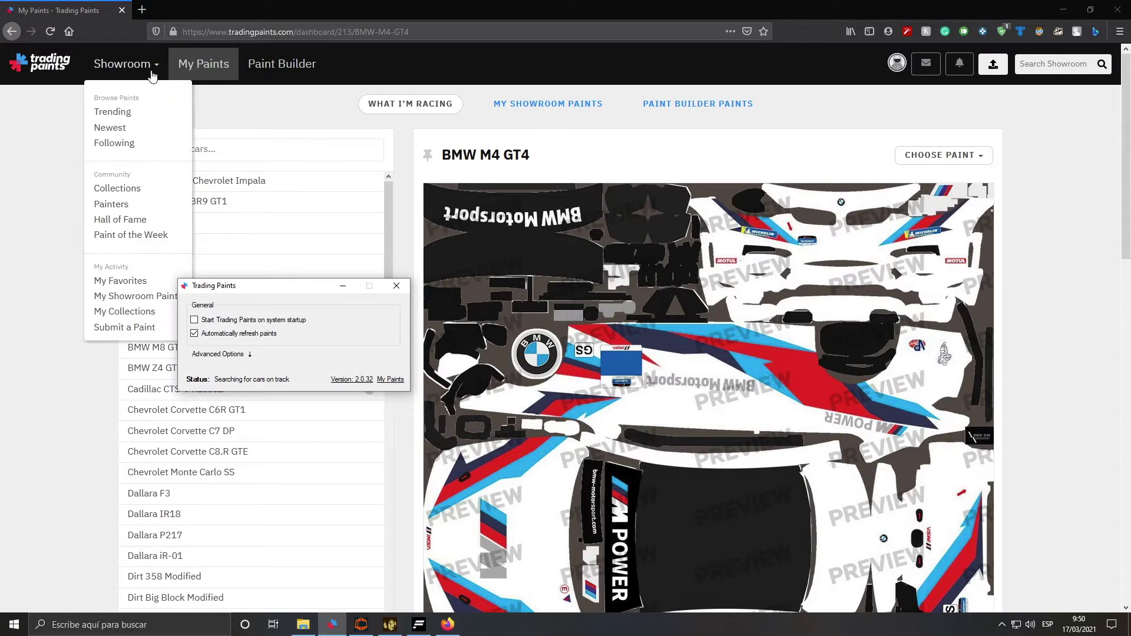
left_click(134, 113)
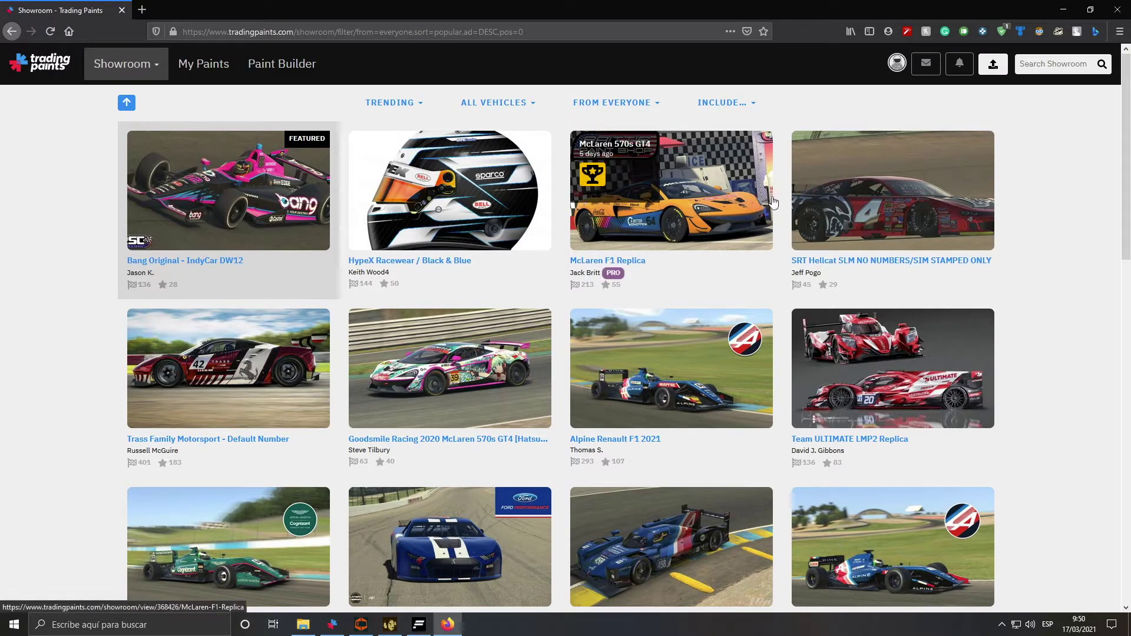
scroll(936, 398, "down", 1)
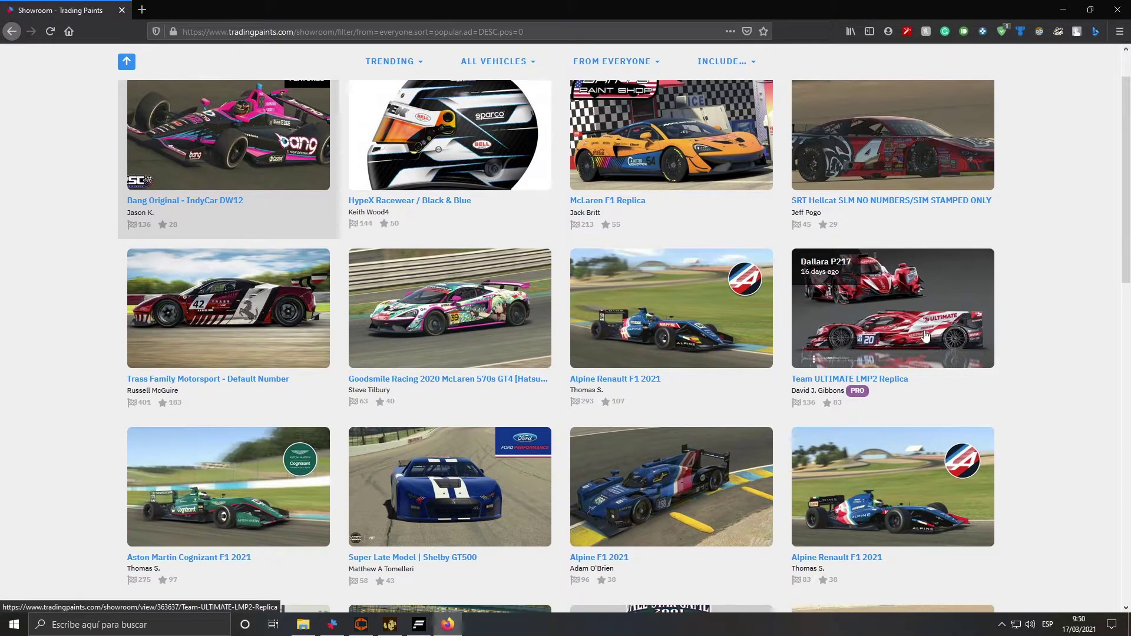
scroll(413, 306, "down", 1)
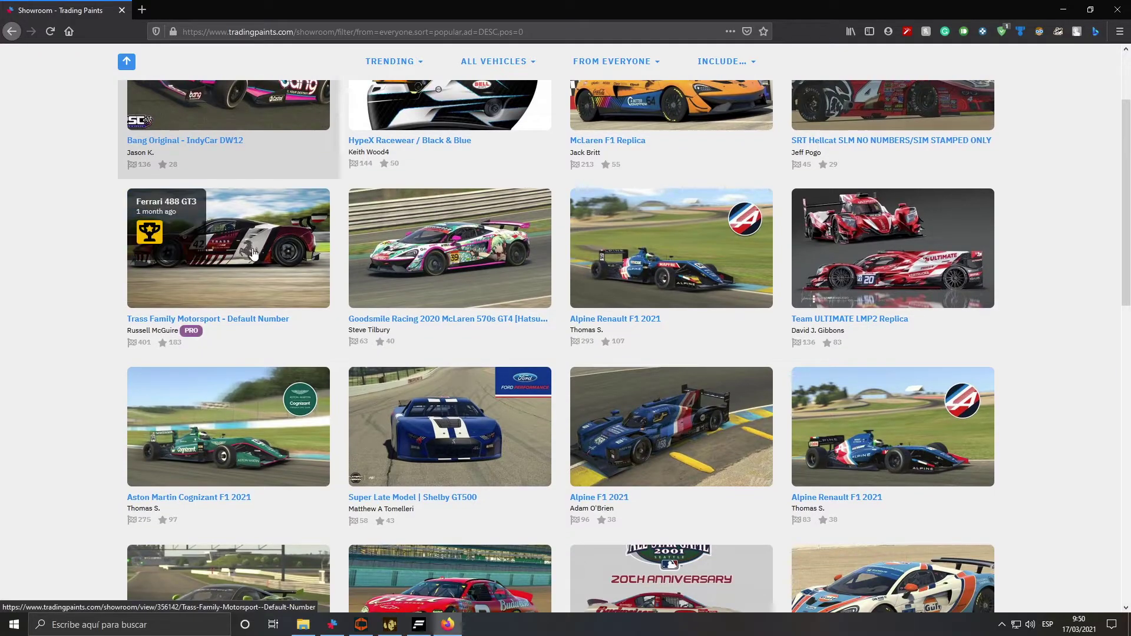
scroll(291, 269, "down", 1)
scroll(515, 438, "down", 2)
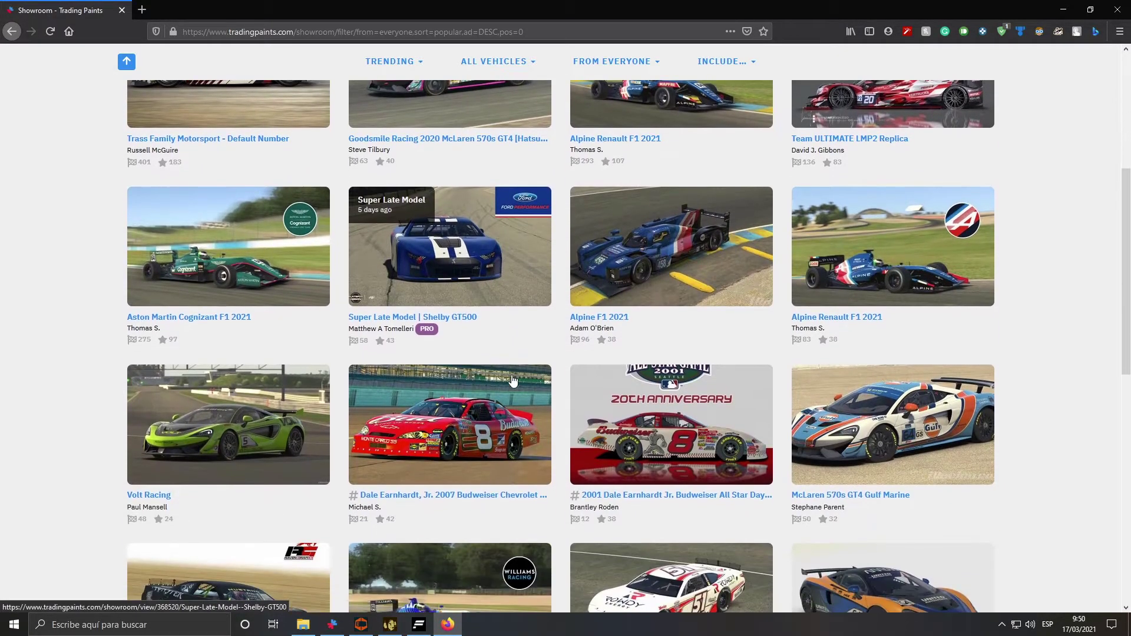
scroll(80, 224, "down", 2)
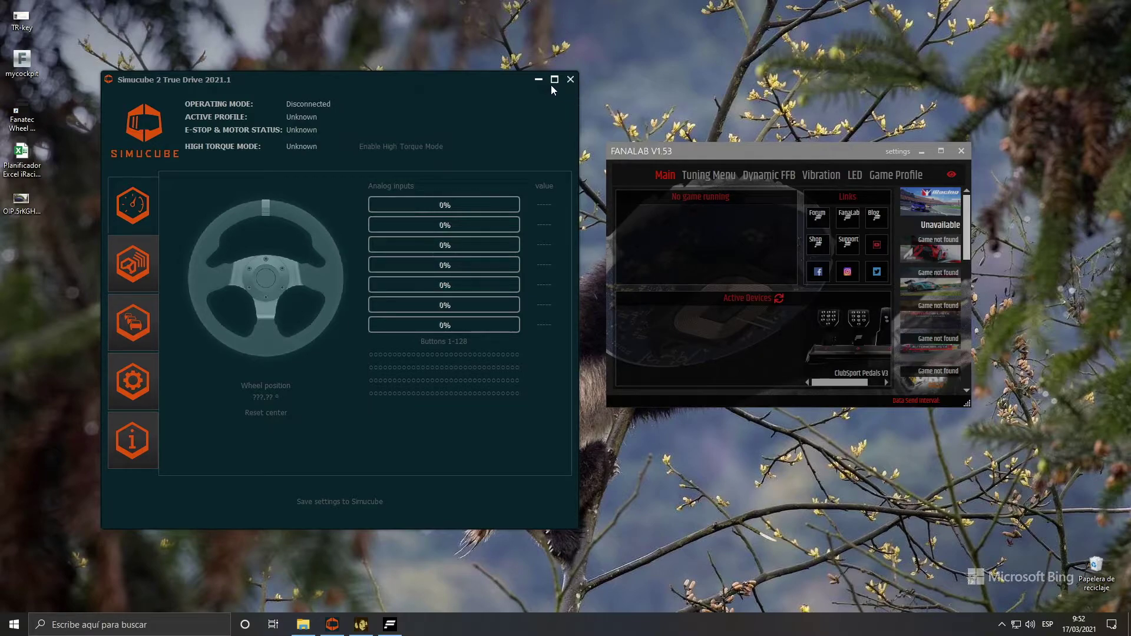
Step: View the profile settings page in Simucube 2 True Drive, and close the program
mouse_move(430, 78)
left_mouse_down()
mouse_move(457, 81)
mouse_move(445, 86)
left_mouse_up()
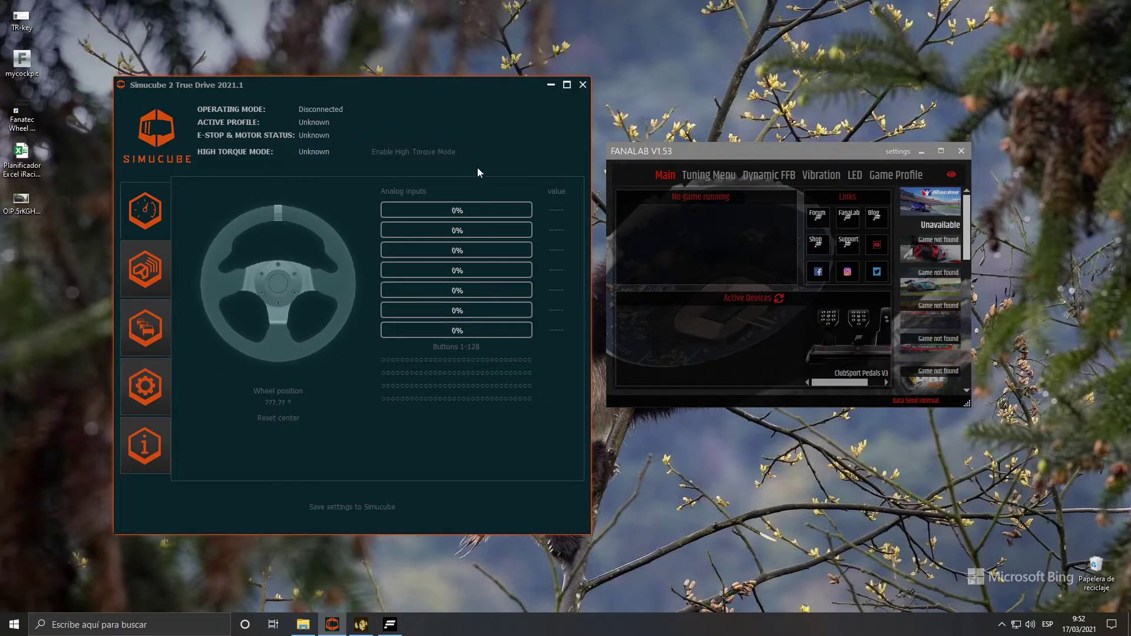
left_click_drag(416, 86, 417, 85)
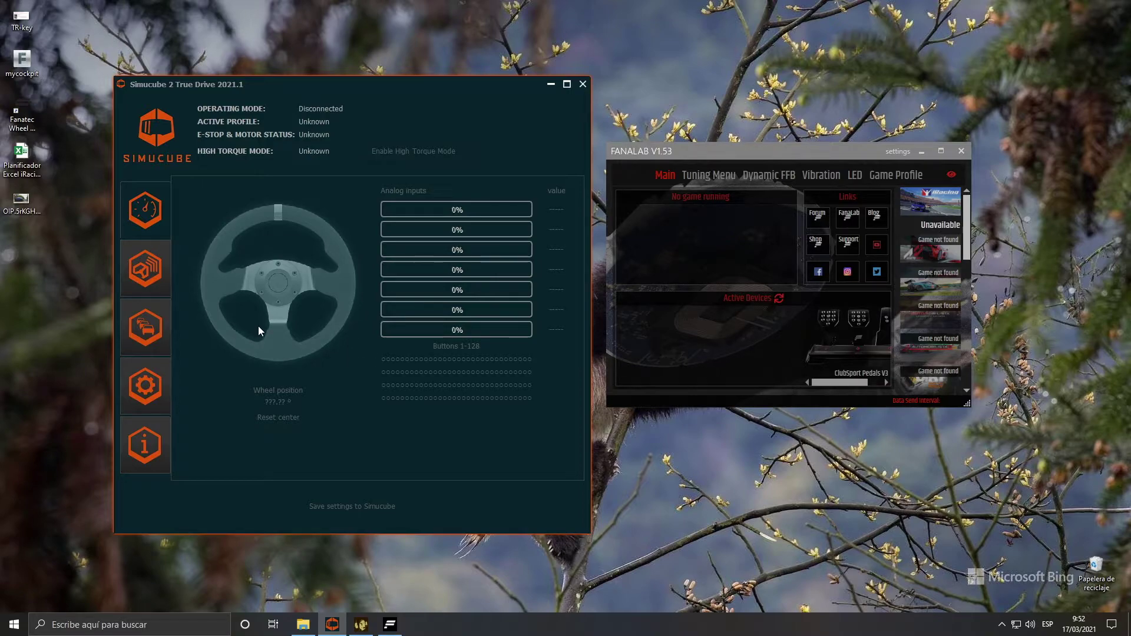
left_click(151, 332)
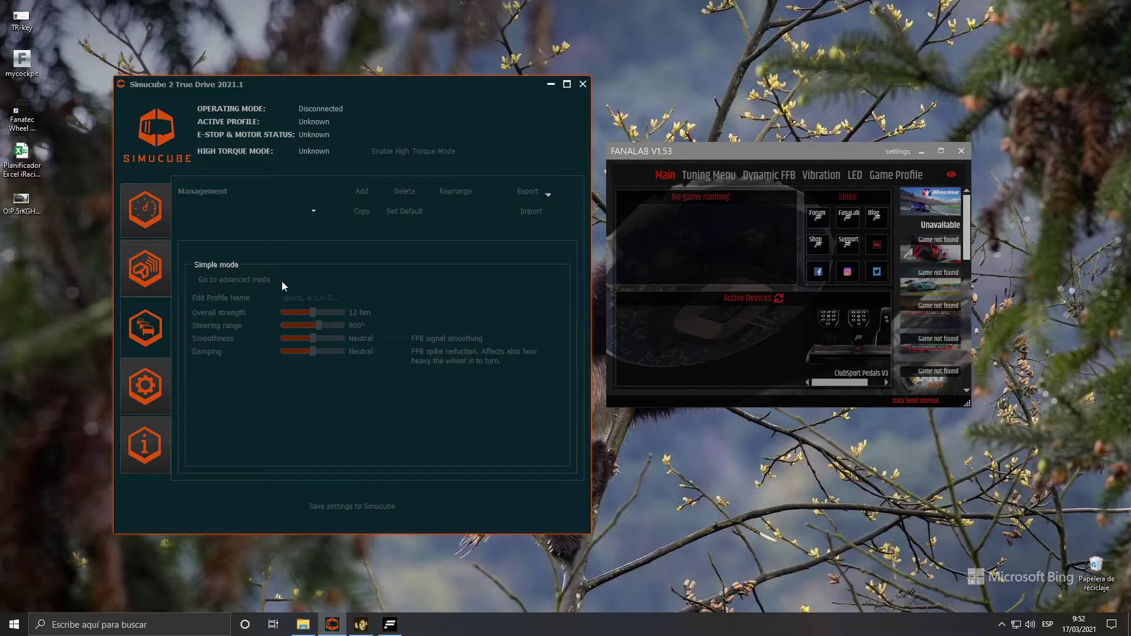
left_click(583, 84)
Step: Move the FanaLab window to the middle of the desktop and close it
left_click_drag(747, 153, 514, 180)
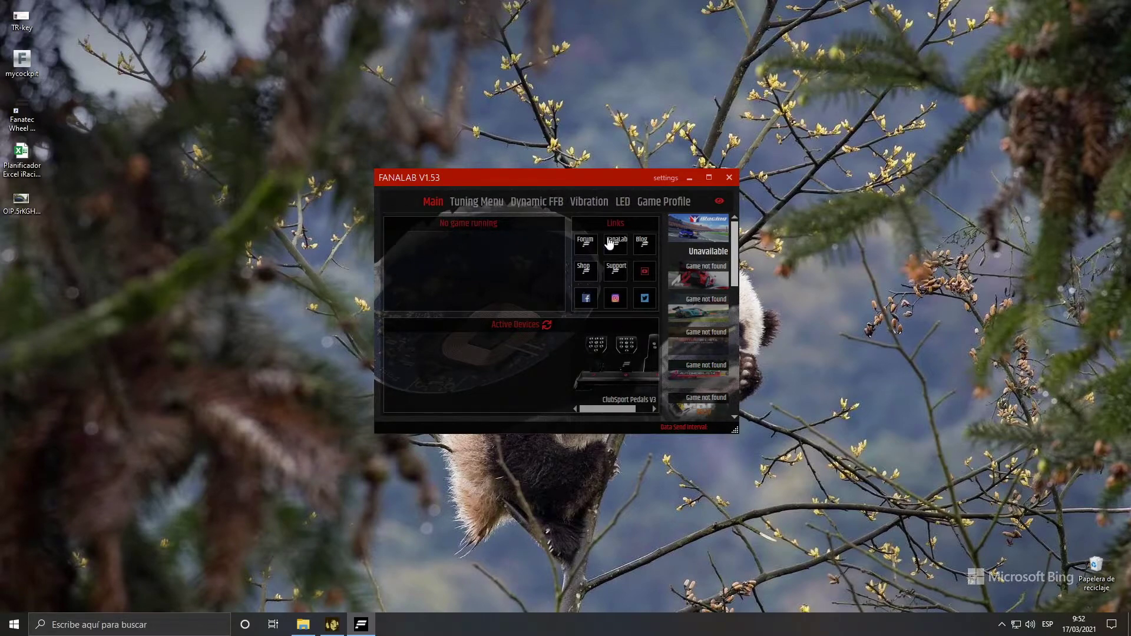
left_click(725, 179)
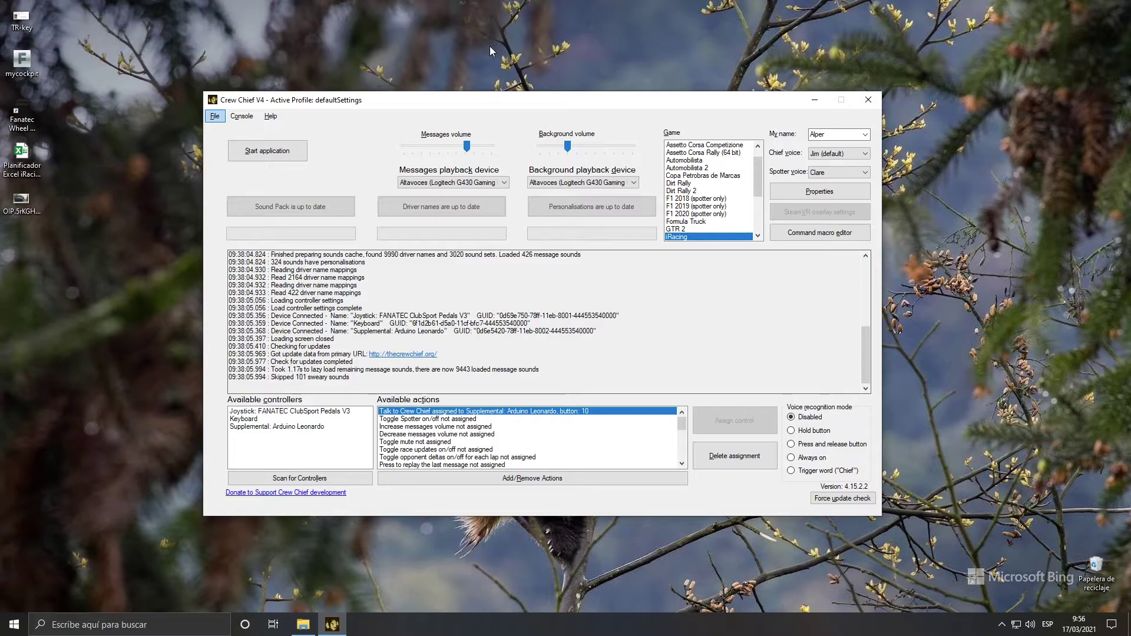
Step: View the names offered for the driver under My name in Crew Chief, leaving the current choice in place
left_click_drag(490, 100, 485, 102)
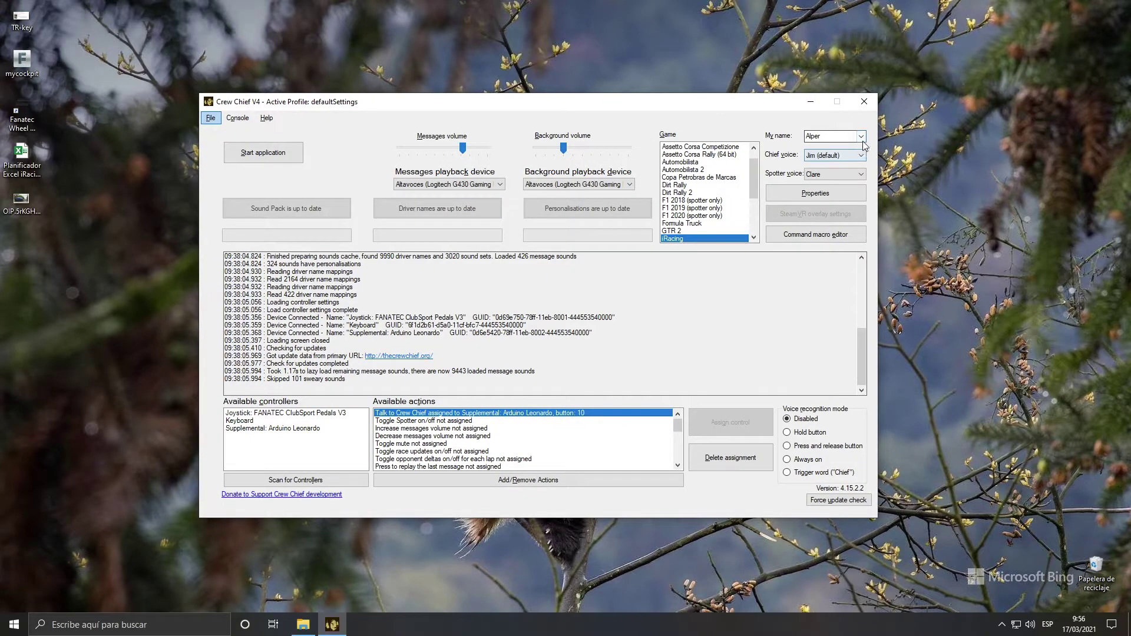
left_click(862, 139)
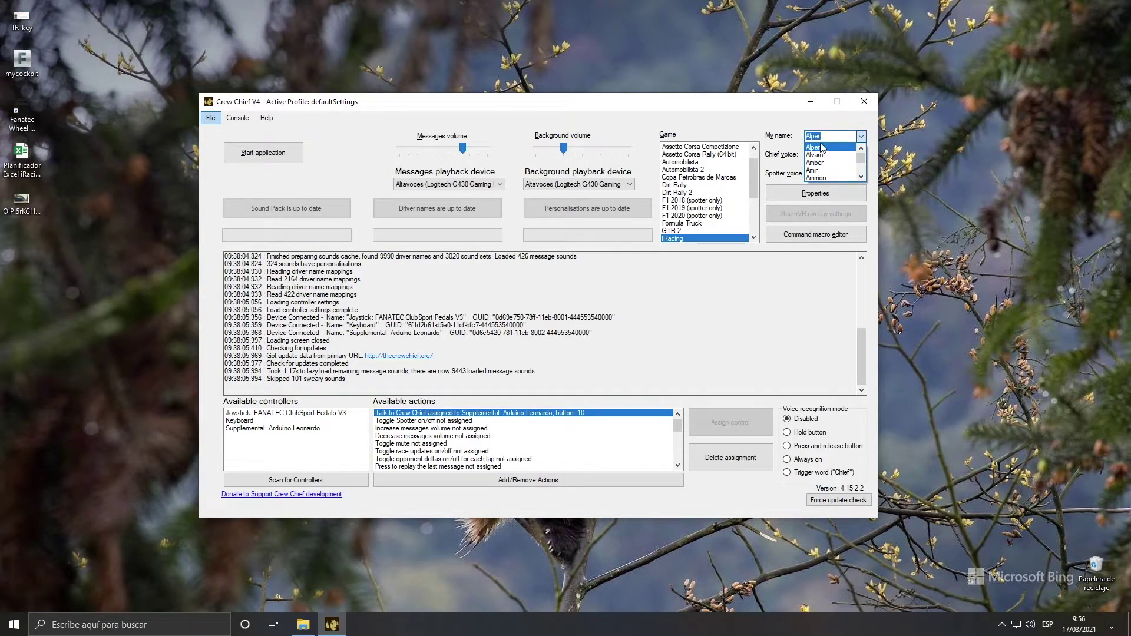
left_click(818, 116)
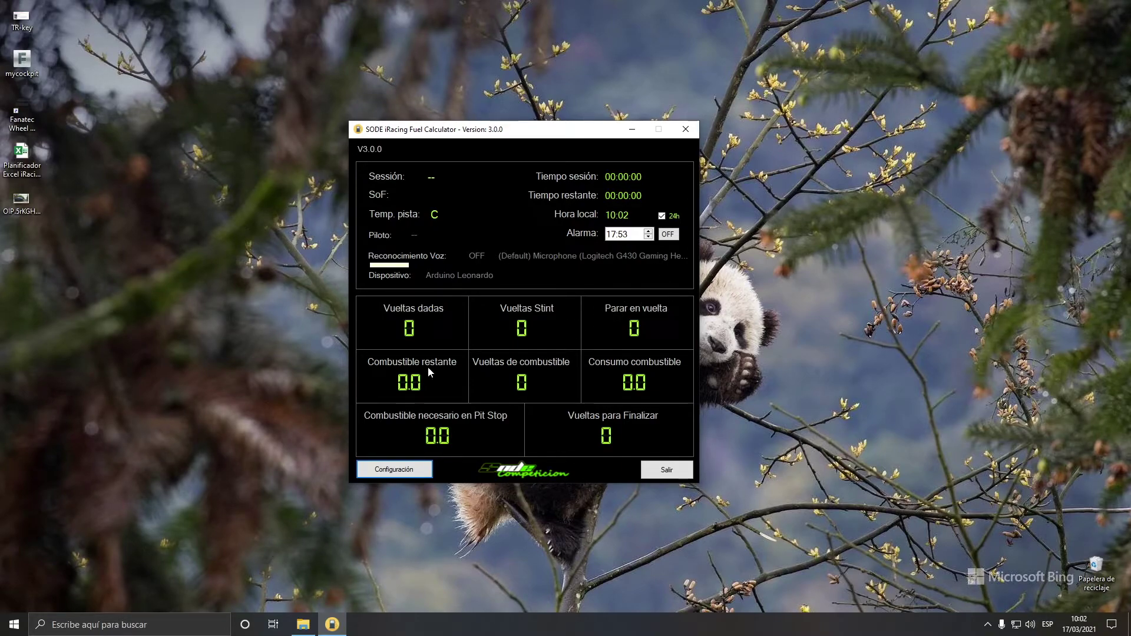
Step: Switch to SODE iRacing Fuel Calculator, open its configuration and view the text-to-speech settings
left_click(397, 476)
left_click_drag(565, 129, 564, 178)
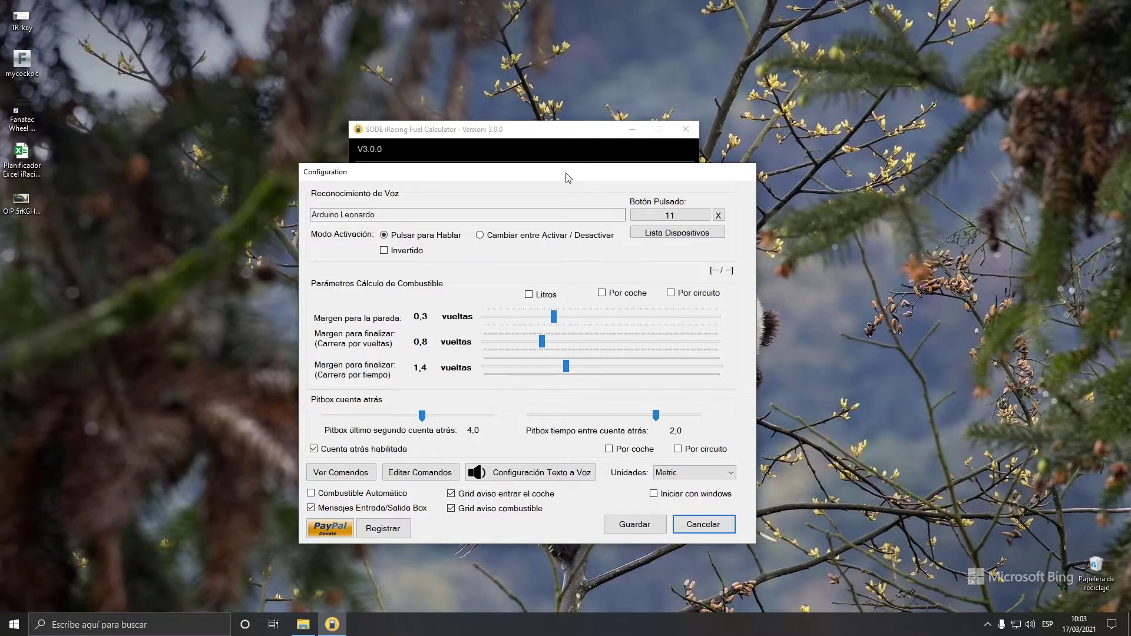
left_click_drag(524, 171, 526, 159)
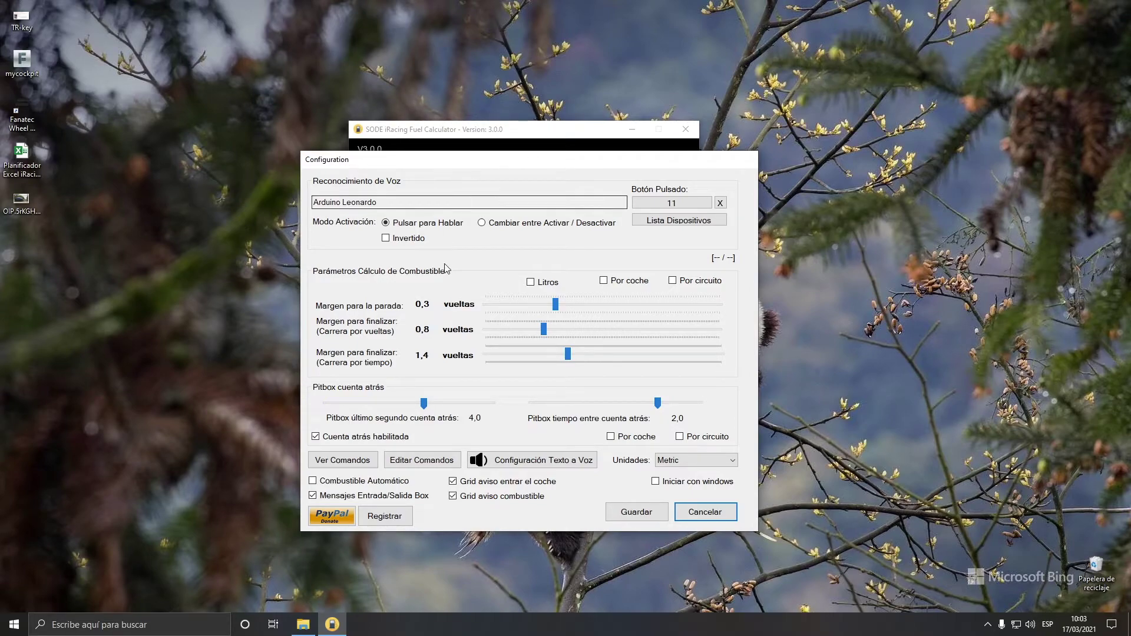
left_click(565, 461)
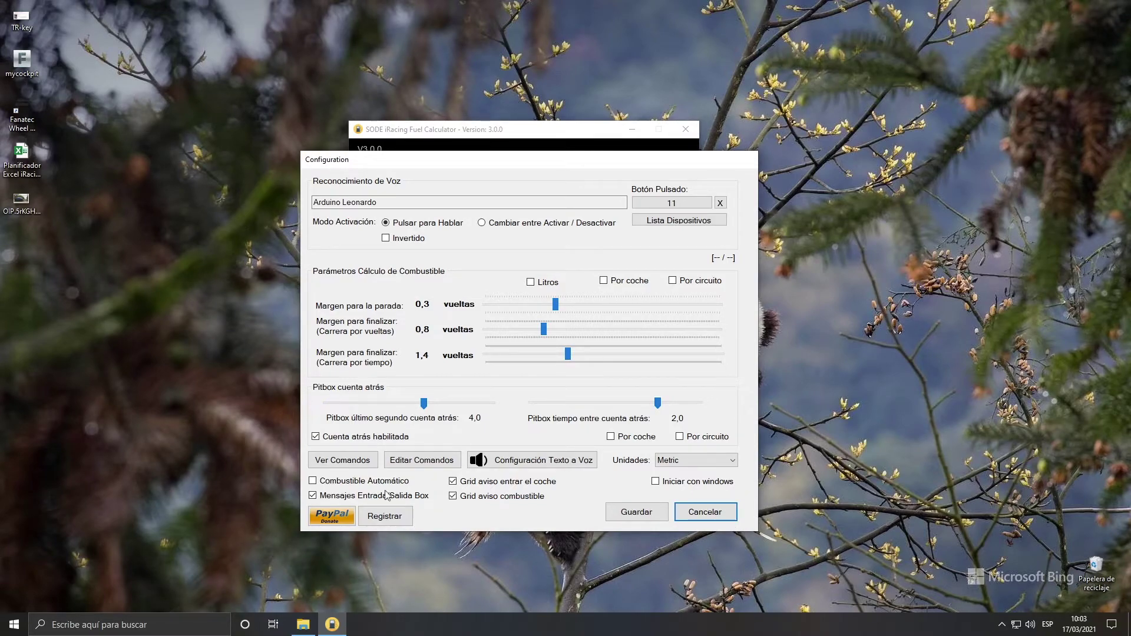
Step: Try to open the command editor, cancel the registration form and leave the configuration without saving
left_click(419, 465)
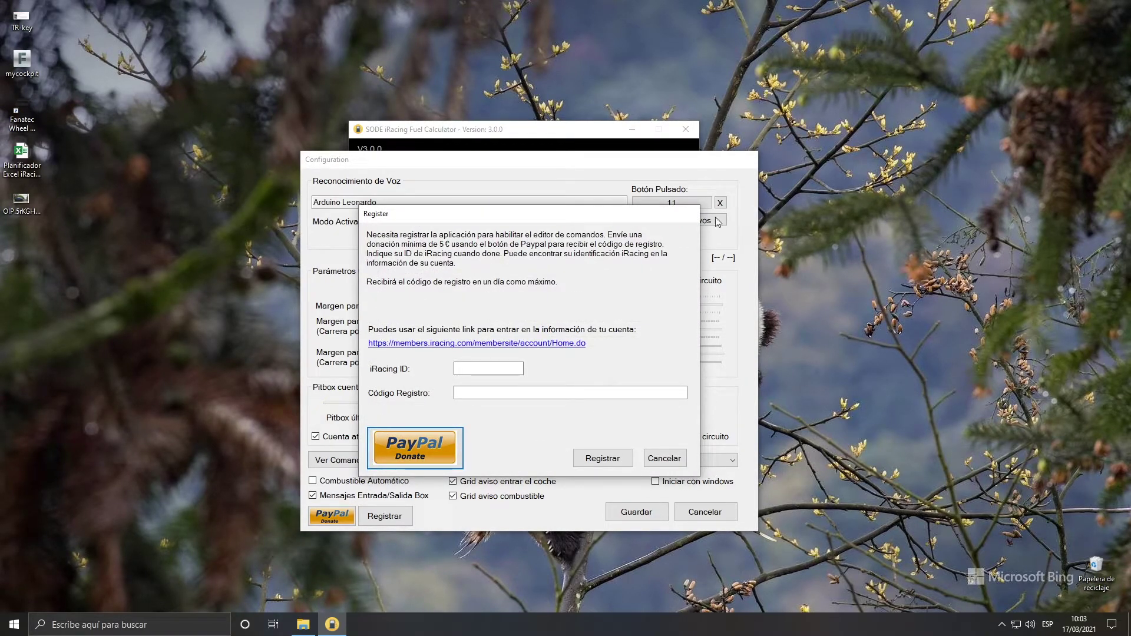
left_click(666, 460)
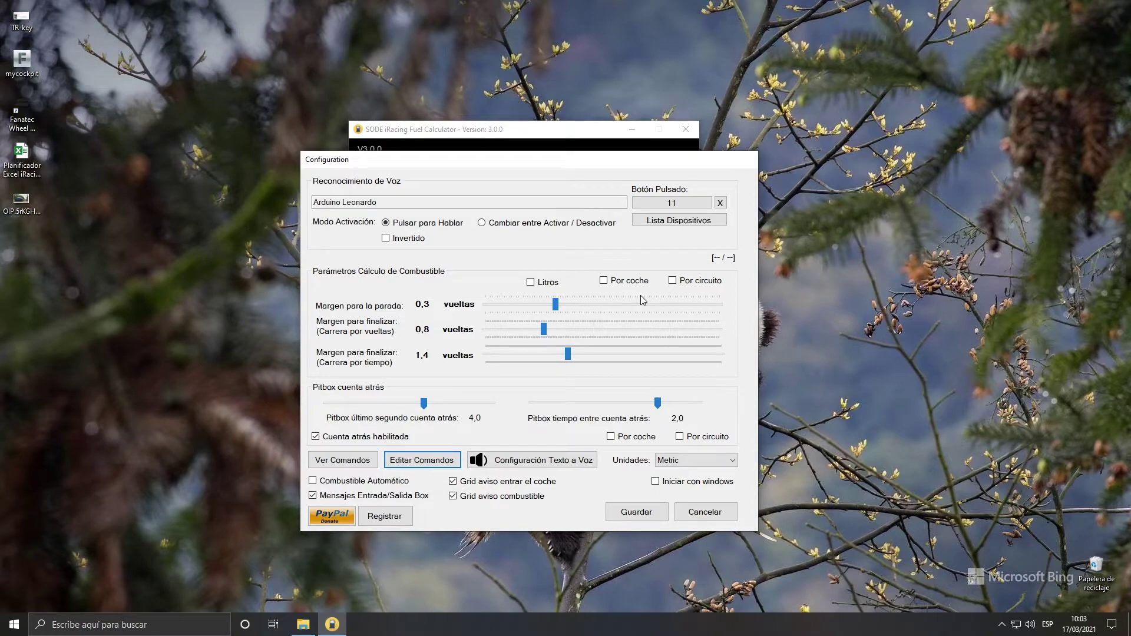
left_click(723, 512)
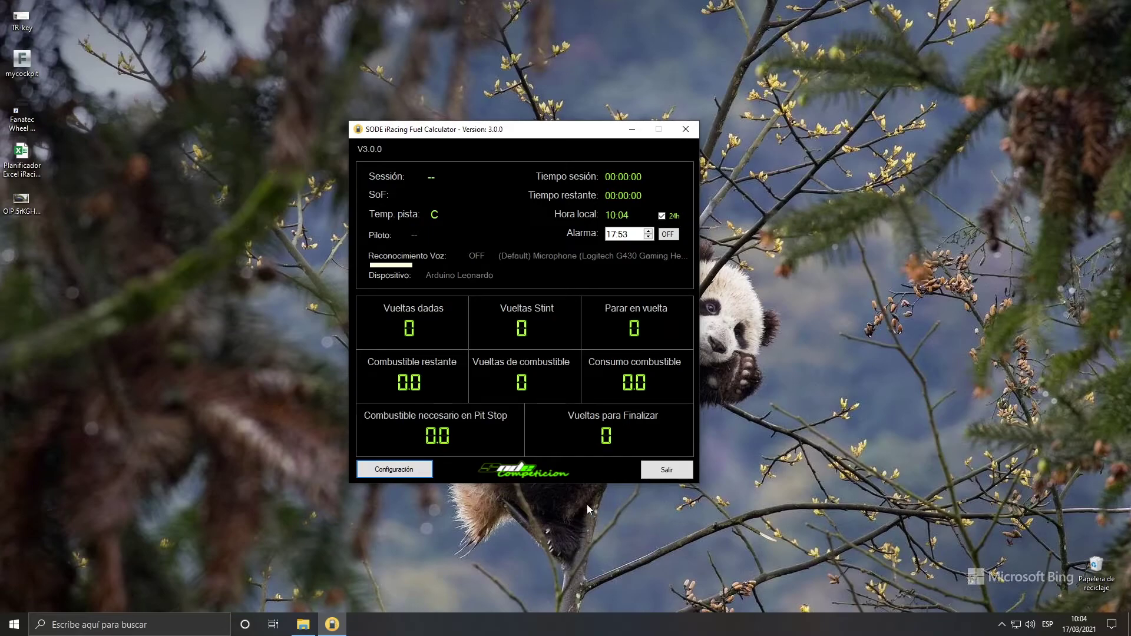
Step: Open the command list from the fuel calculator's configuration and look through its Message and Event commands
left_click(392, 470)
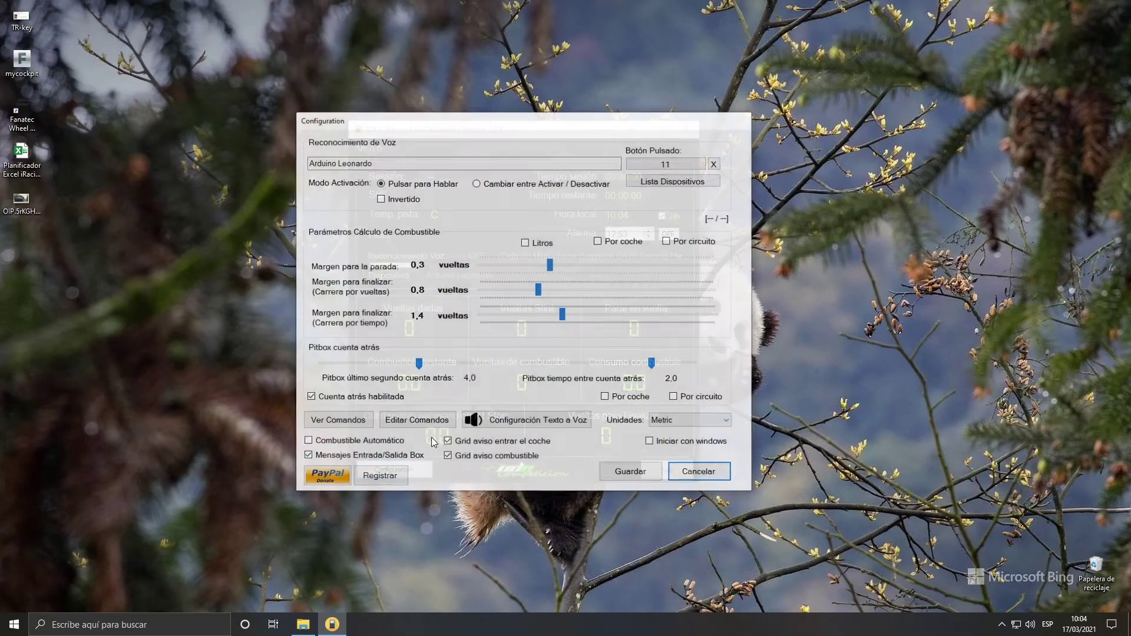
left_click(358, 421)
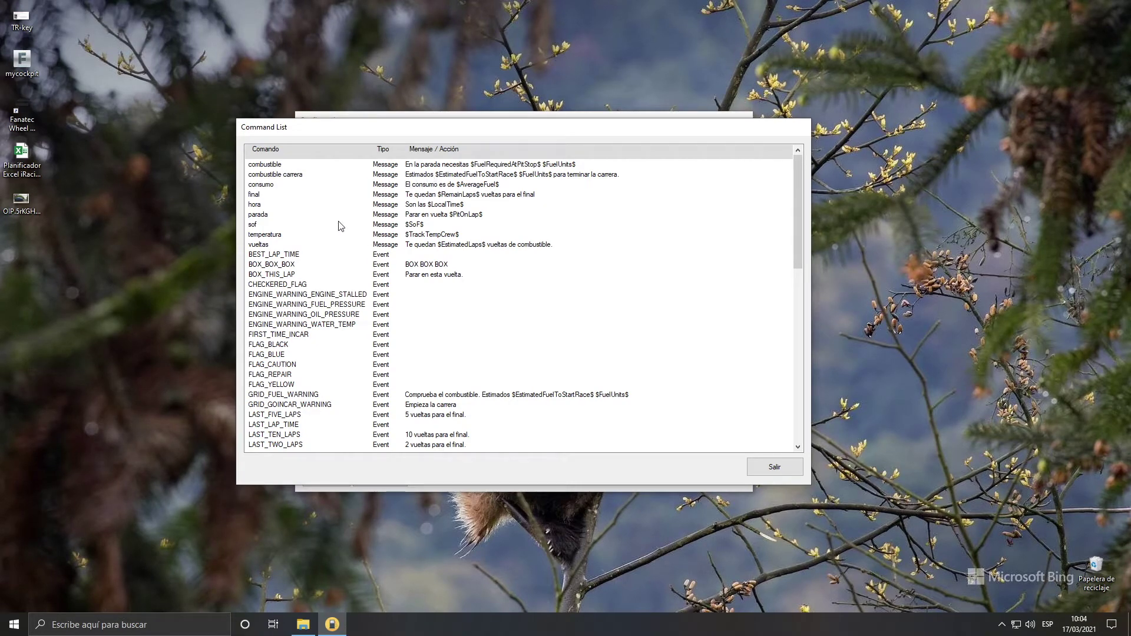
left_click(274, 174)
left_click_drag(268, 189, 266, 235)
left_click(287, 188)
scroll(436, 239, "down", 5)
scroll(435, 239, "down", 3)
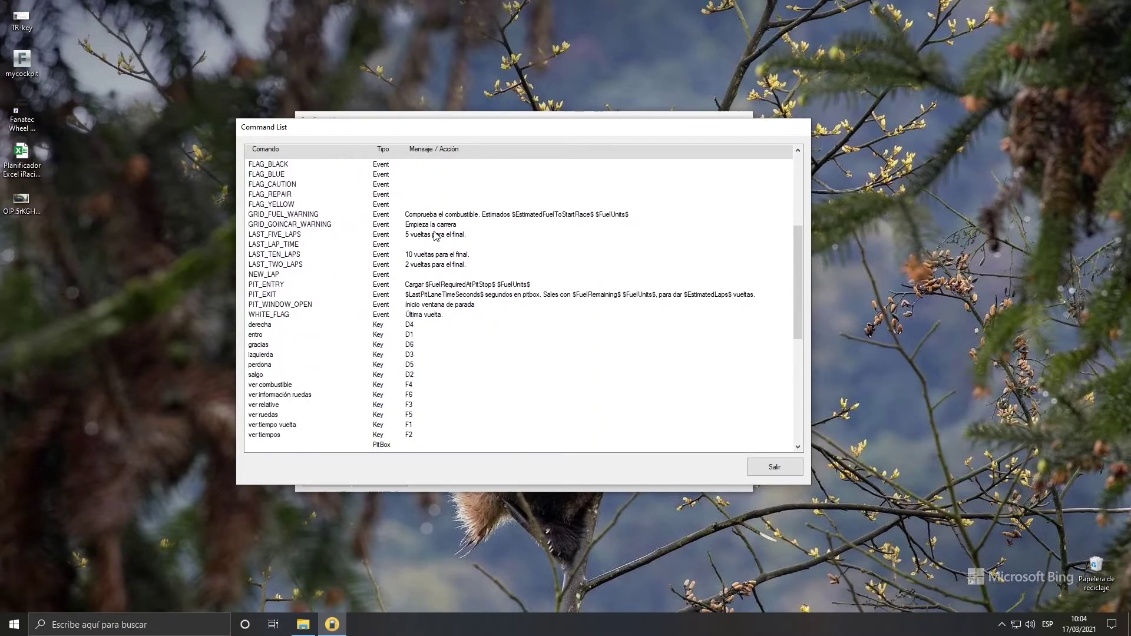
Step: Examine the Key commands in the list, such as ver combustible, perdona and entro, with their assigned keys
left_click(265, 265)
left_click_drag(266, 269, 268, 325)
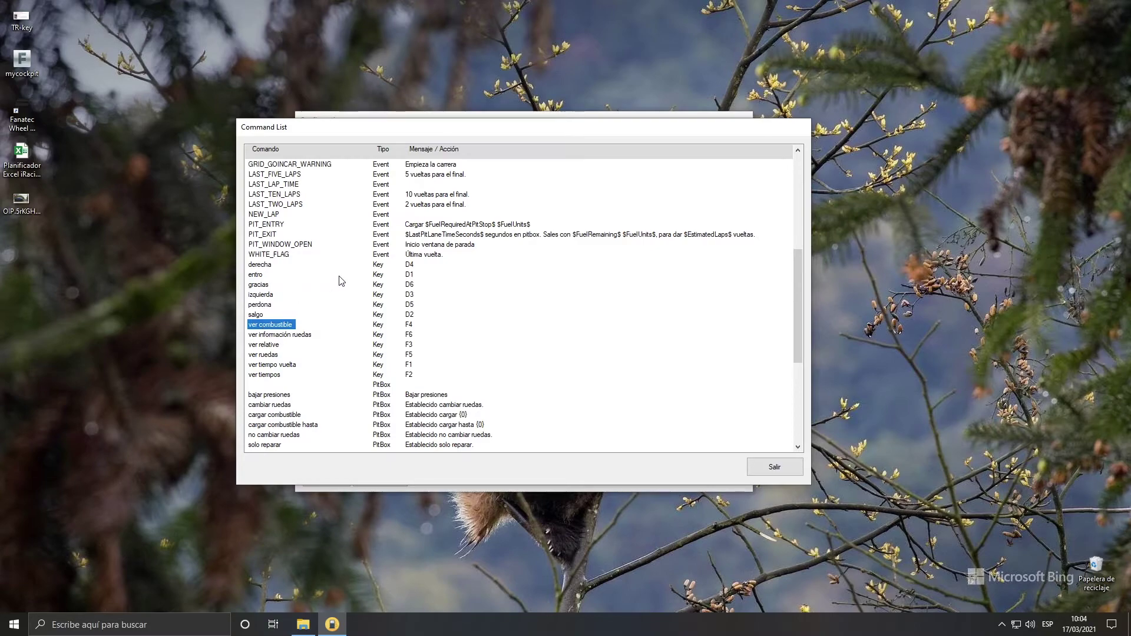
left_click(264, 309)
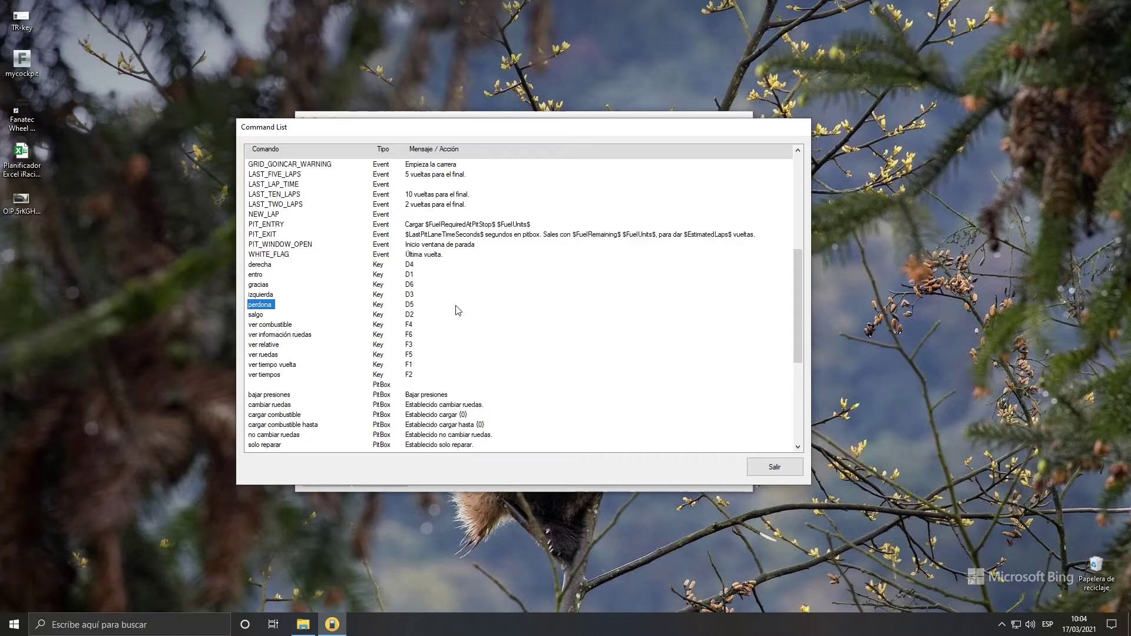
left_click(259, 276)
Step: Examine the PitBox commands for tyre pressures, wheel changes, refuelling and repair only
scroll(418, 347, "down", 2)
left_click(267, 336)
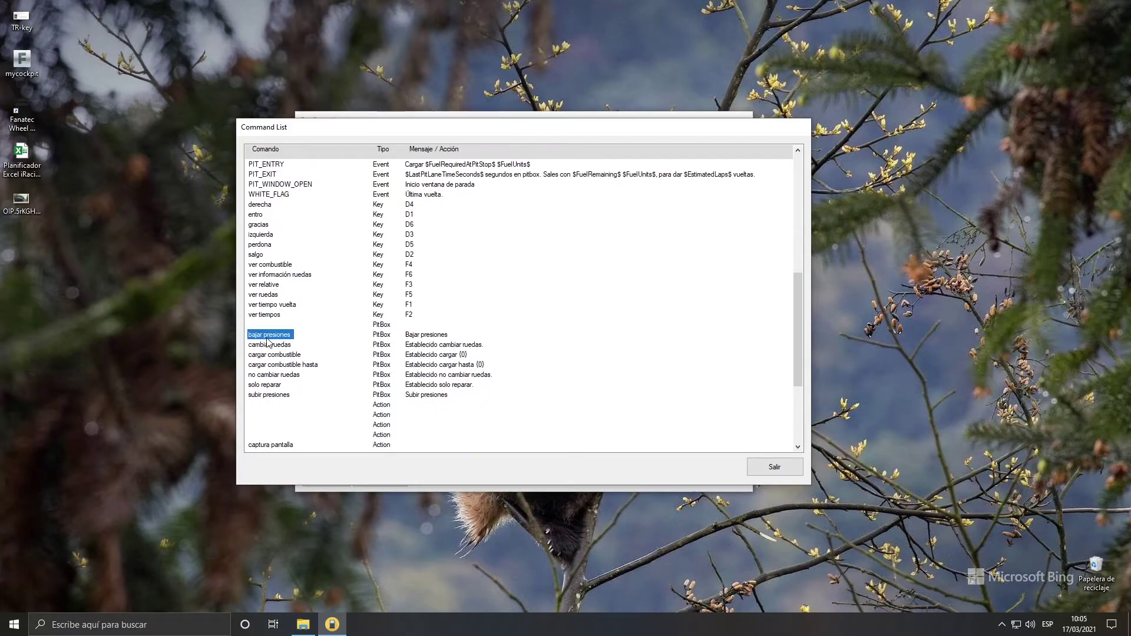
left_click(268, 364)
left_click(268, 395)
left_click(270, 375)
left_click(269, 385)
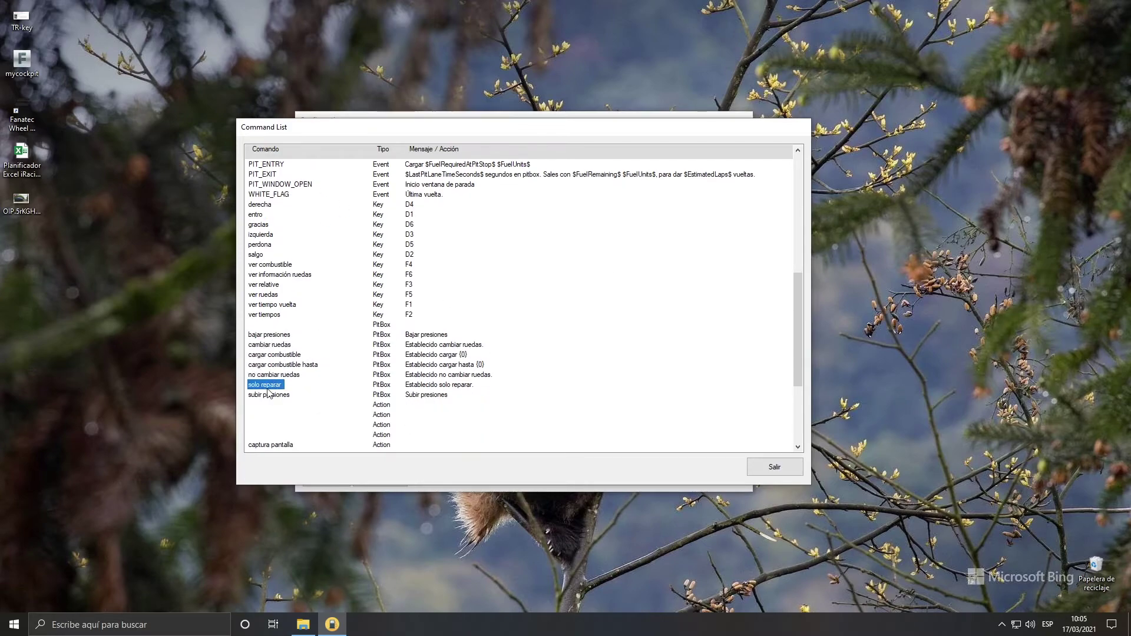
left_click(271, 345)
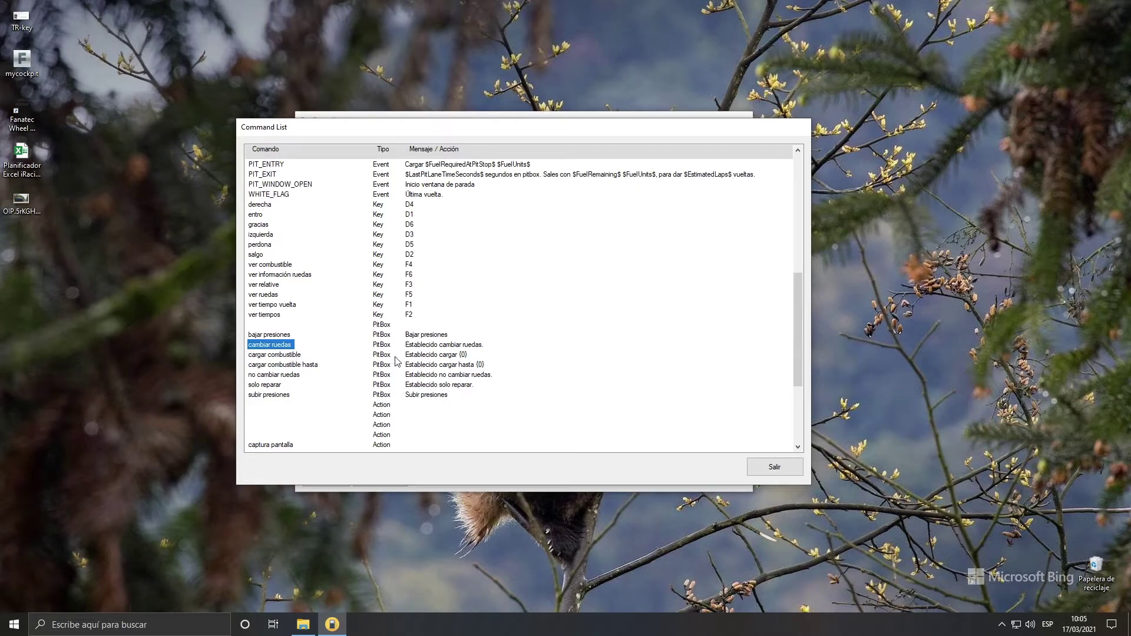
left_click(284, 375)
left_click(281, 396)
left_click(281, 336)
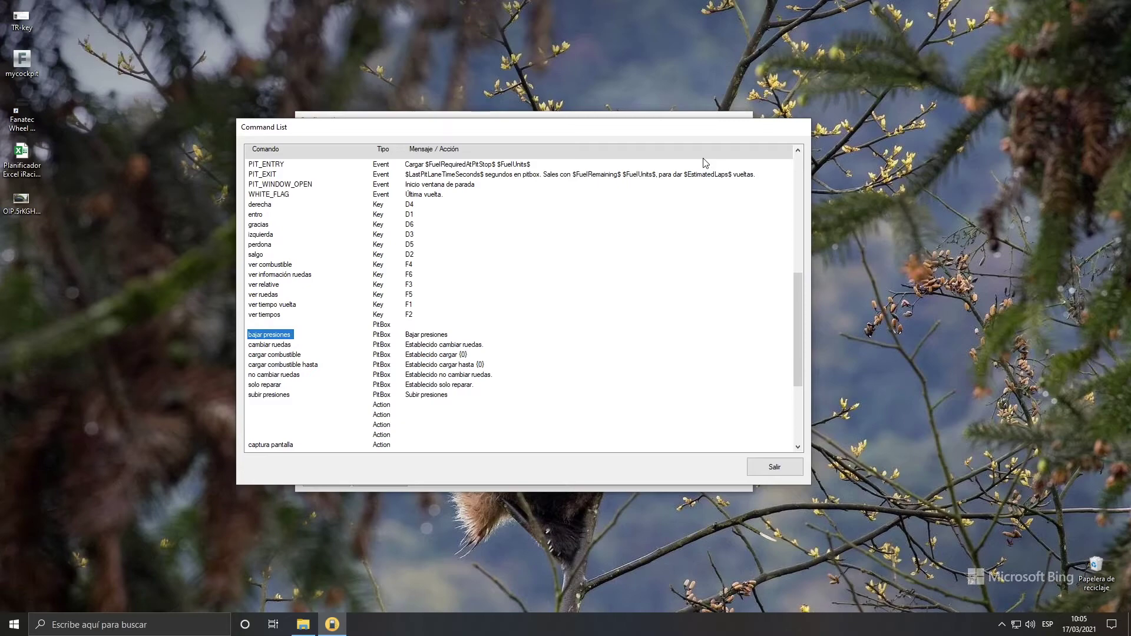
Step: Close the command list and leave the configuration without saving, back at the fuel calculator's main window
left_click(781, 466)
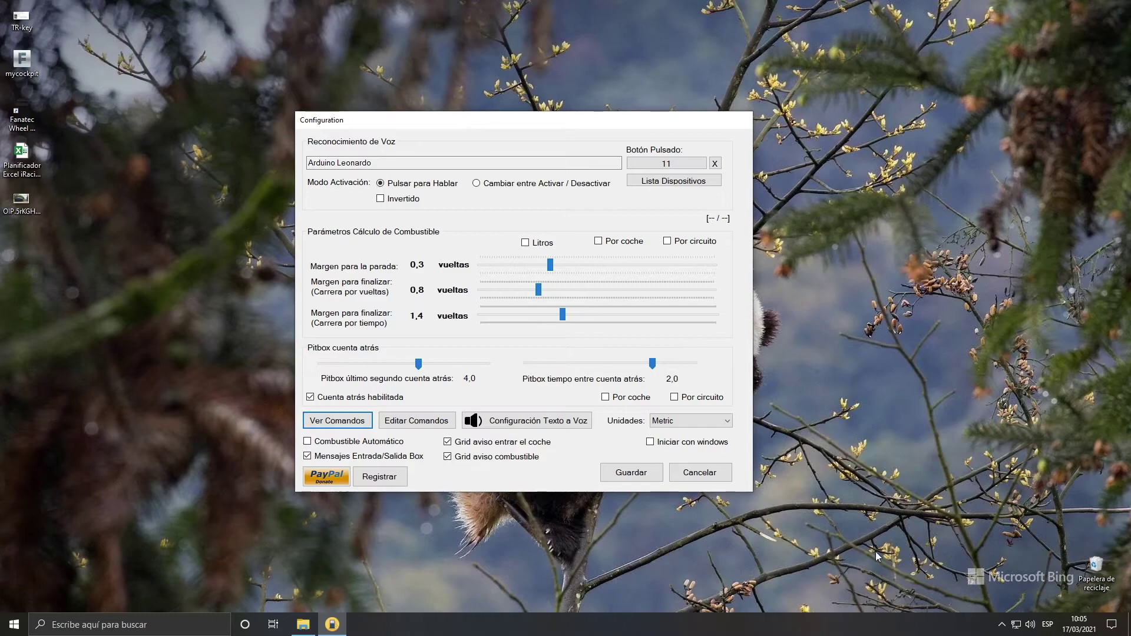
left_click(725, 474)
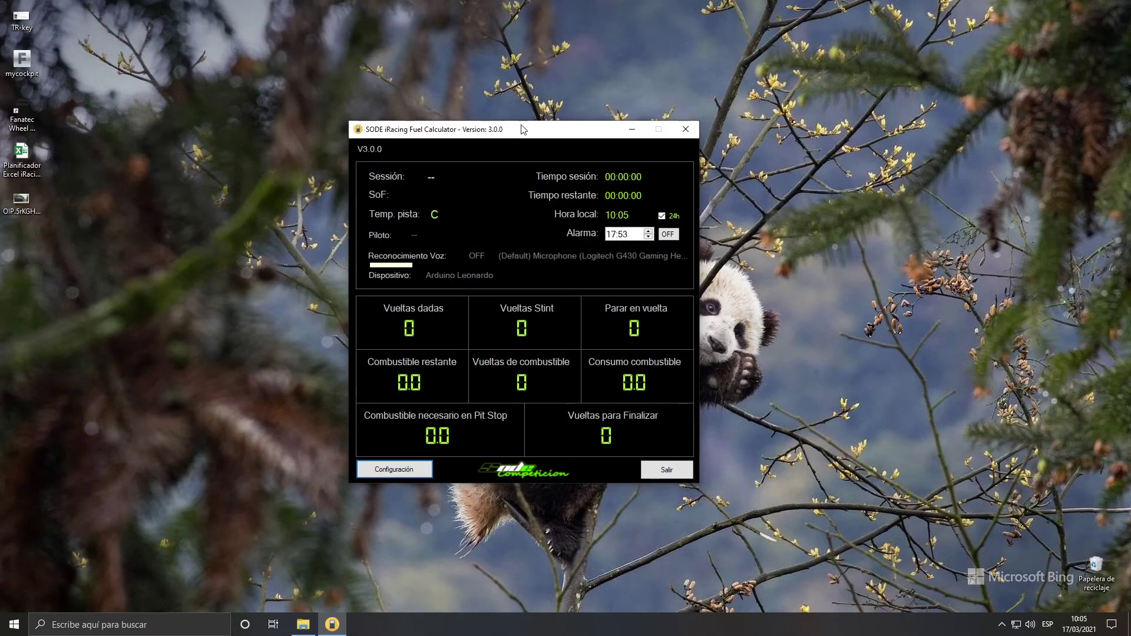
left_click_drag(519, 125, 487, 114)
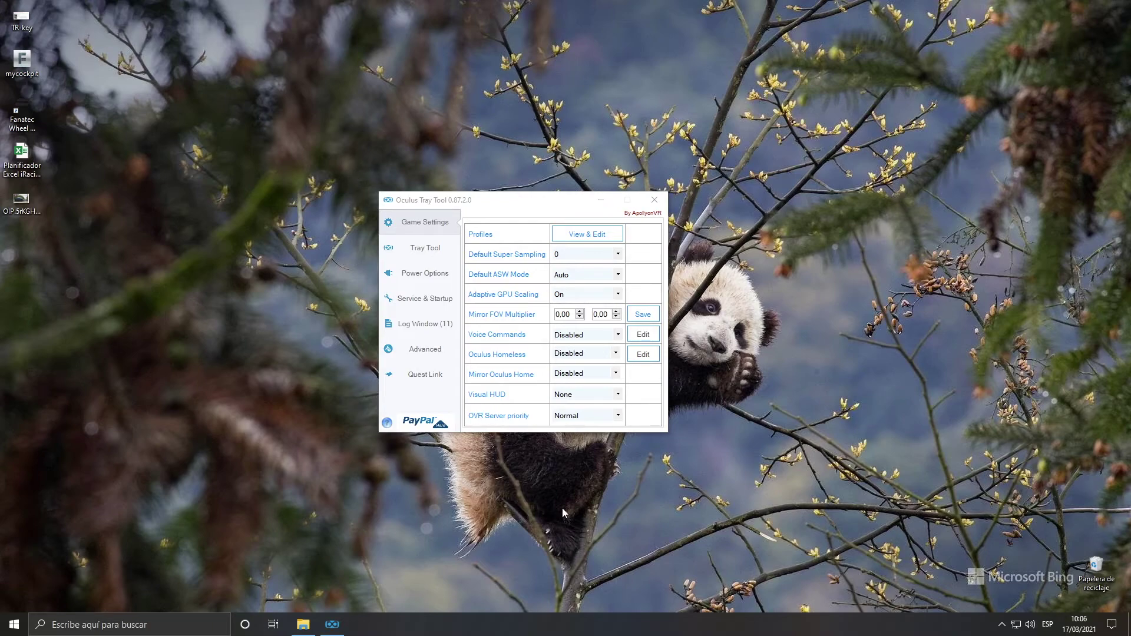
Step: Switch to Oculus Tray Tool, look through its pages from Tray Tool to Log Window, and close it from Game Settings
left_click(460, 200)
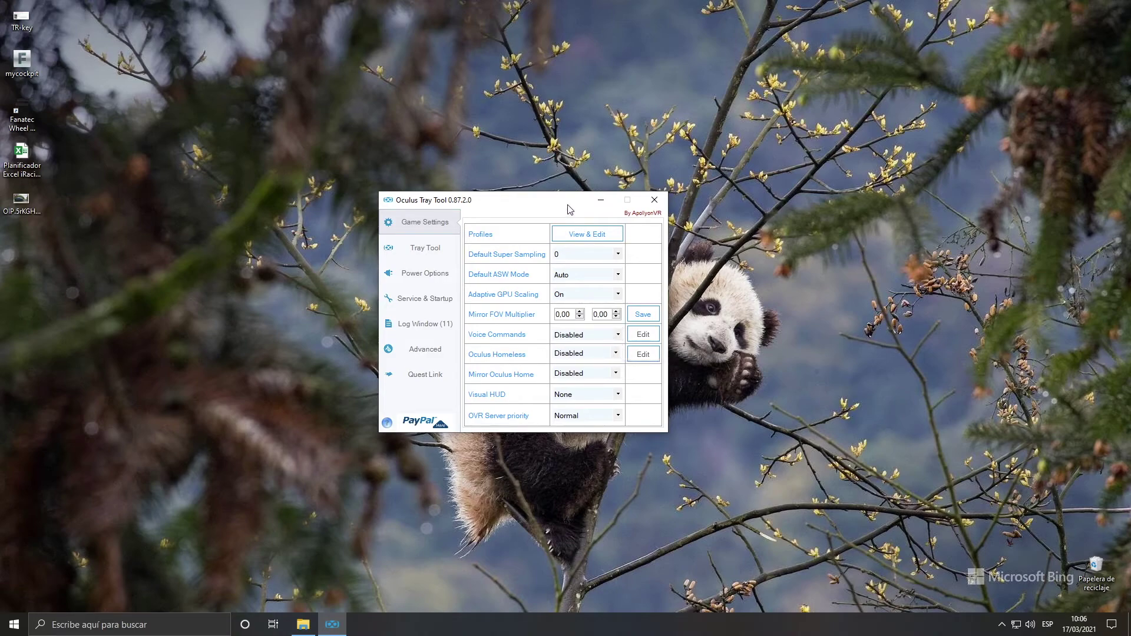
left_click_drag(571, 207, 566, 207)
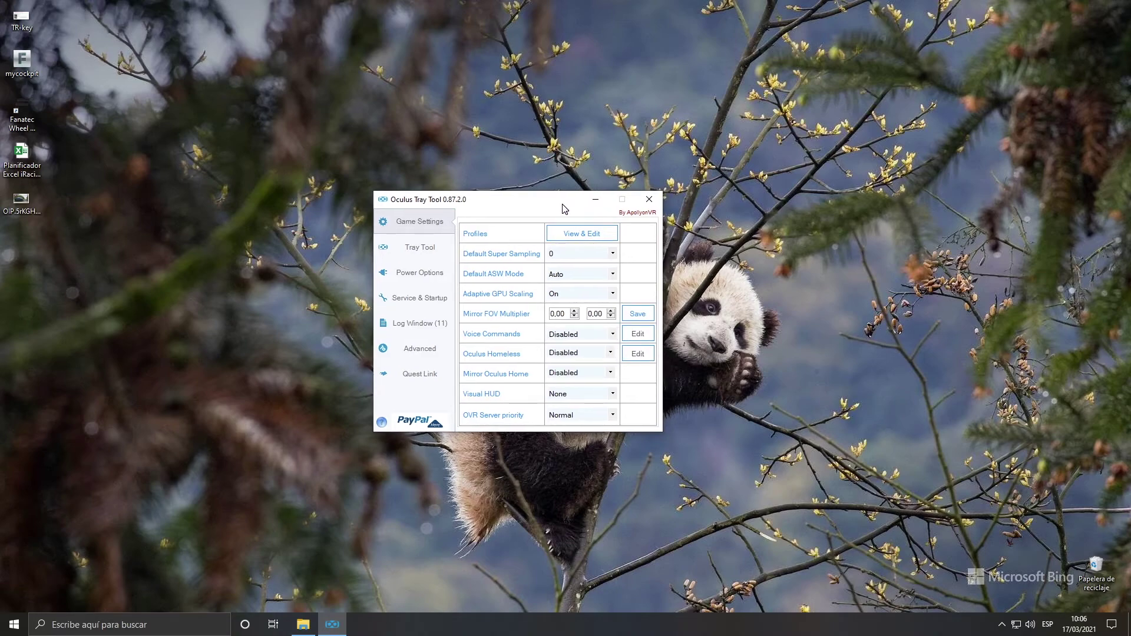
left_click(427, 248)
left_click(428, 269)
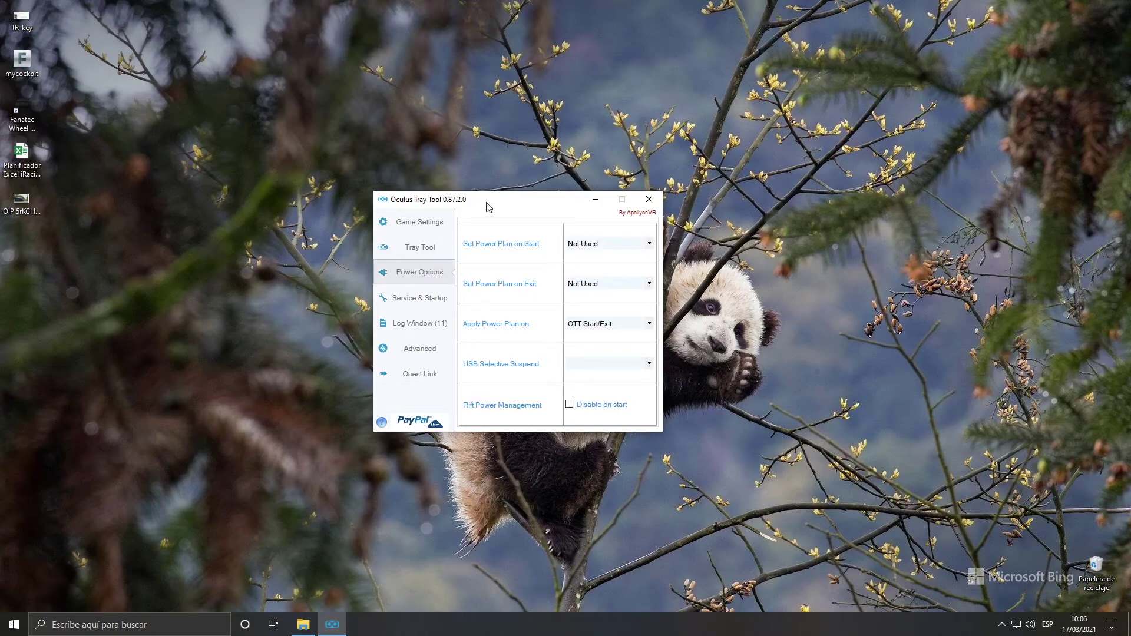
left_click(432, 301)
left_click(424, 321)
left_click(427, 224)
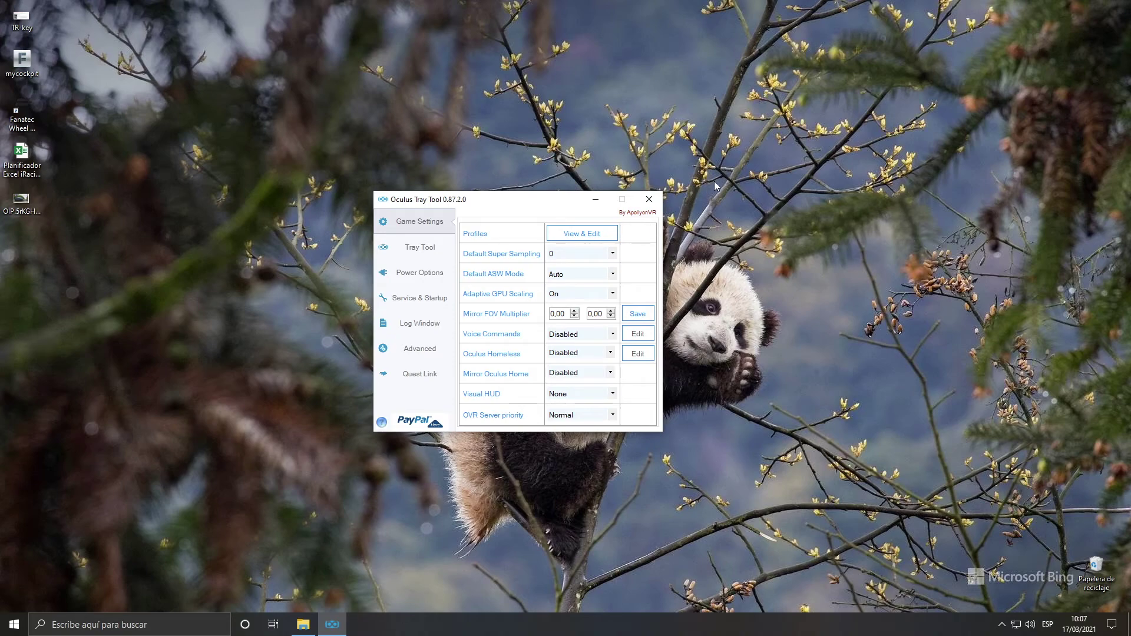
key("alt+F4")
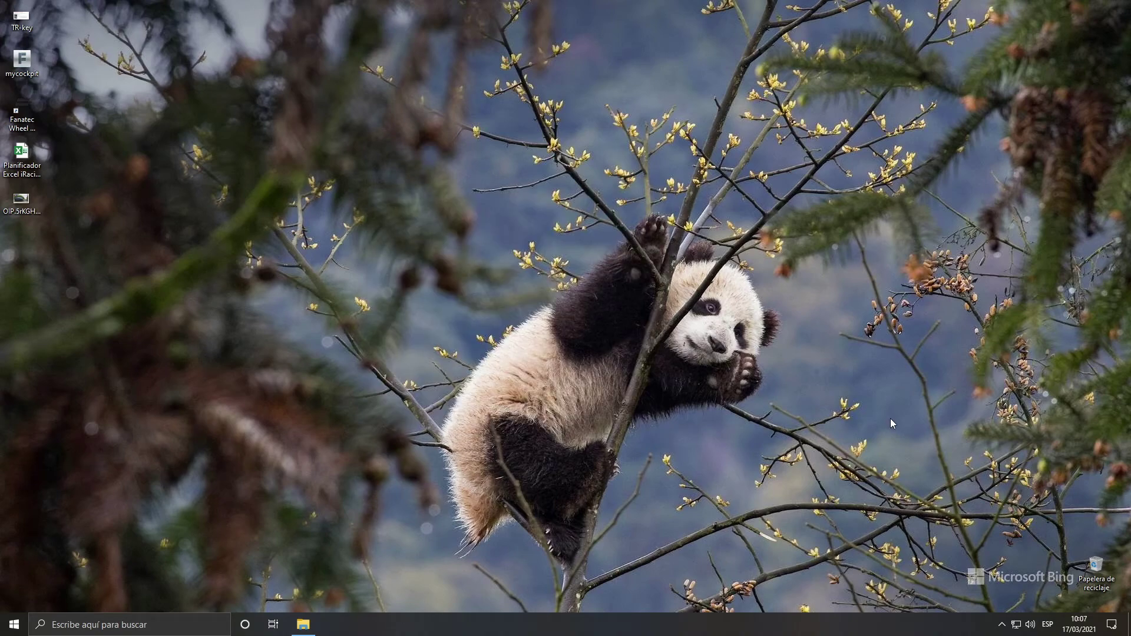